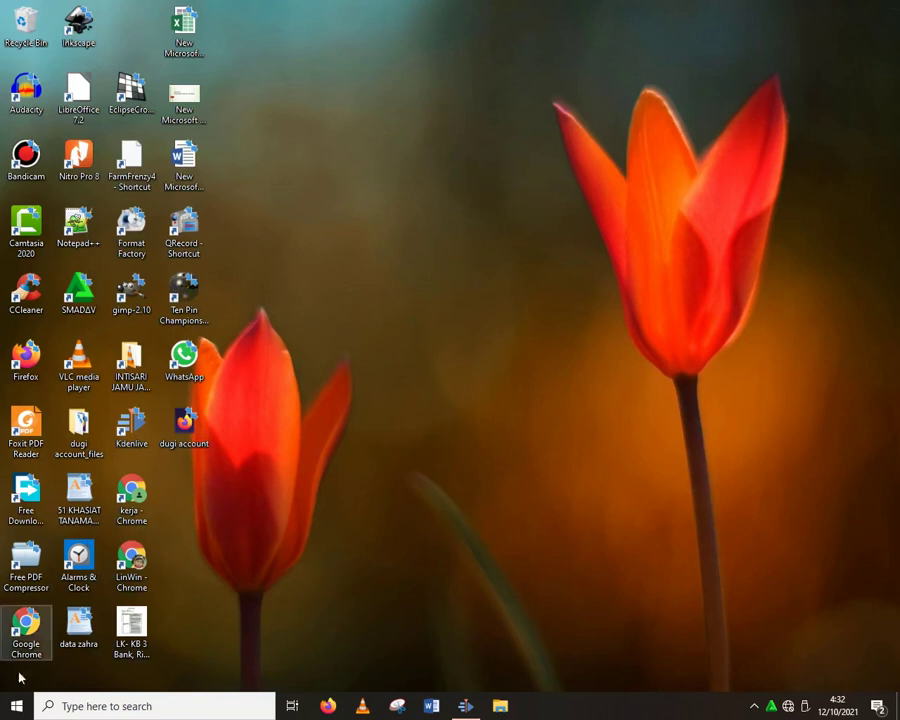
Step: Find Excel 2016 through the taskbar search, launch it, and create a blank workbook
left_click(46, 704)
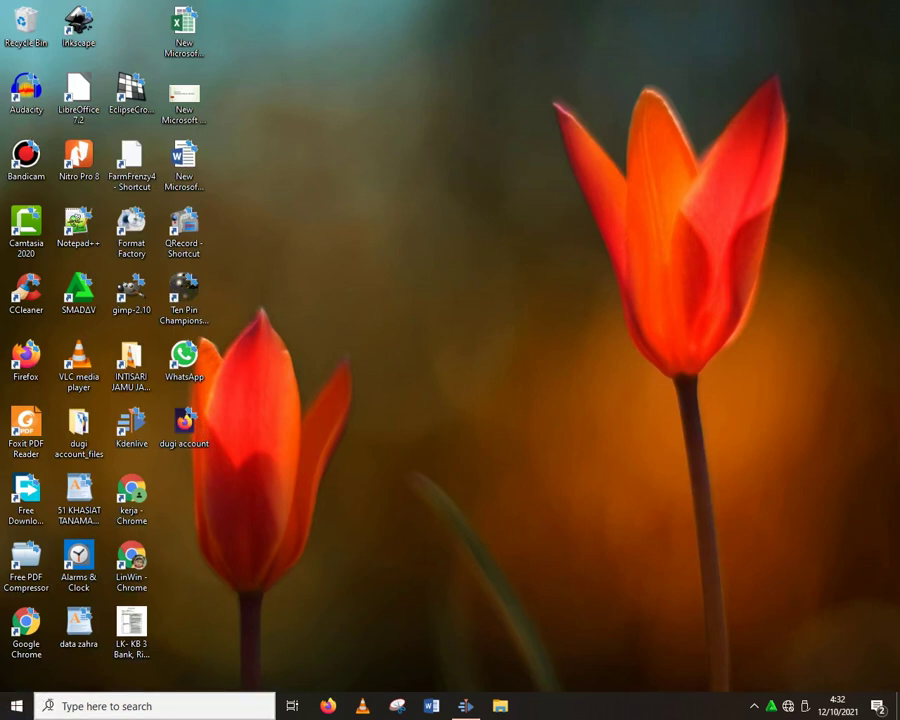
type("ex")
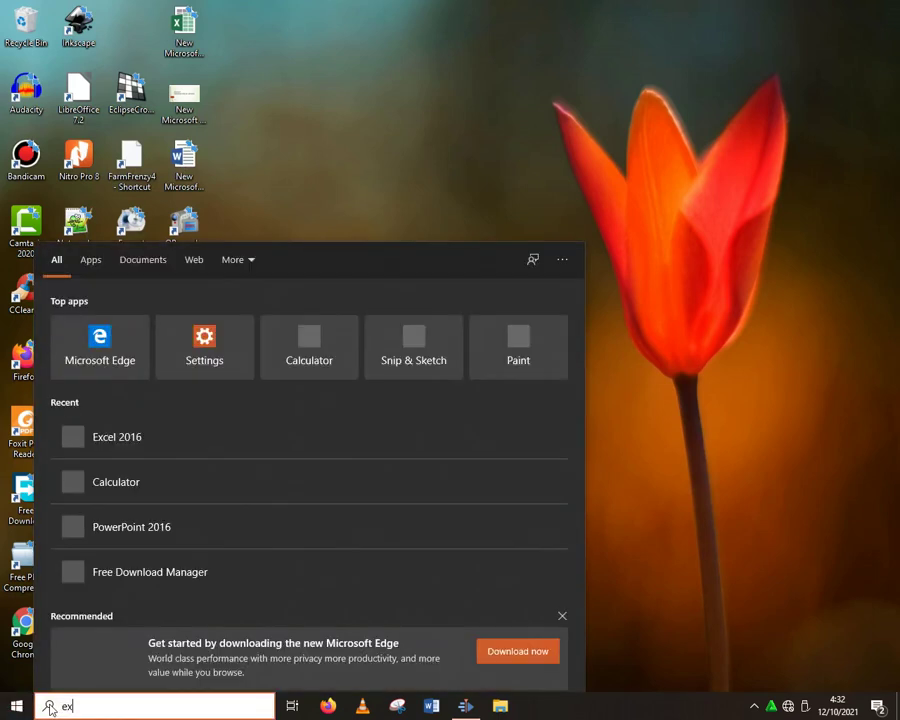
type("c")
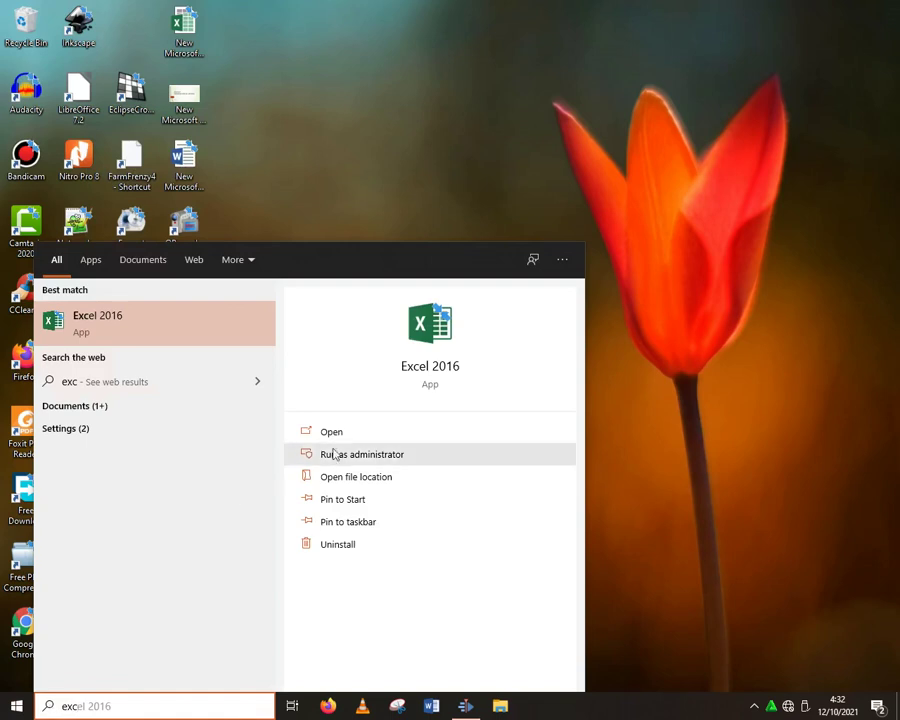
left_click(345, 433)
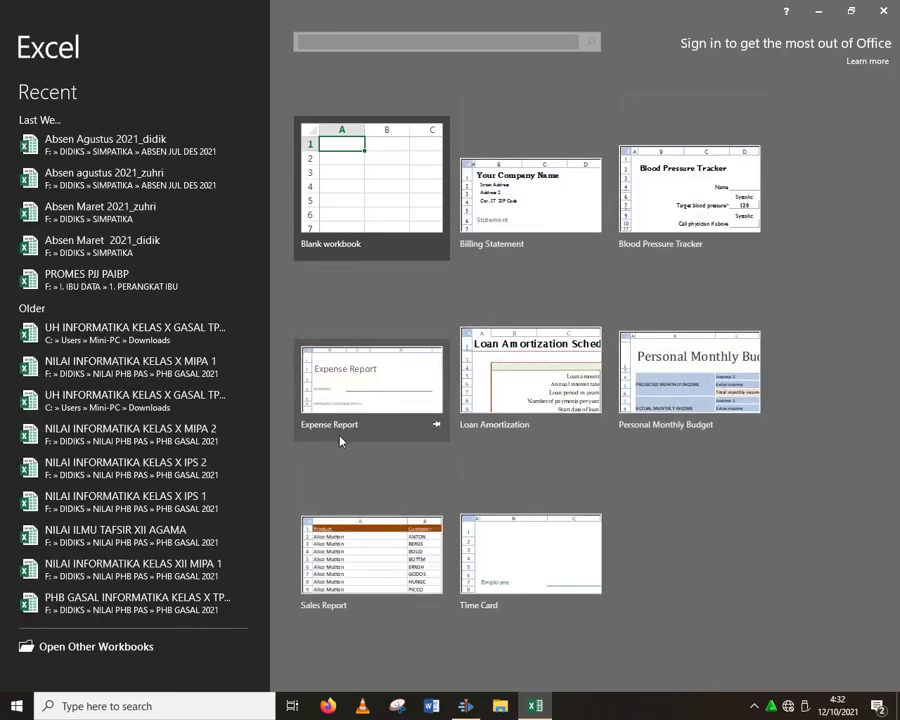
left_click(363, 207)
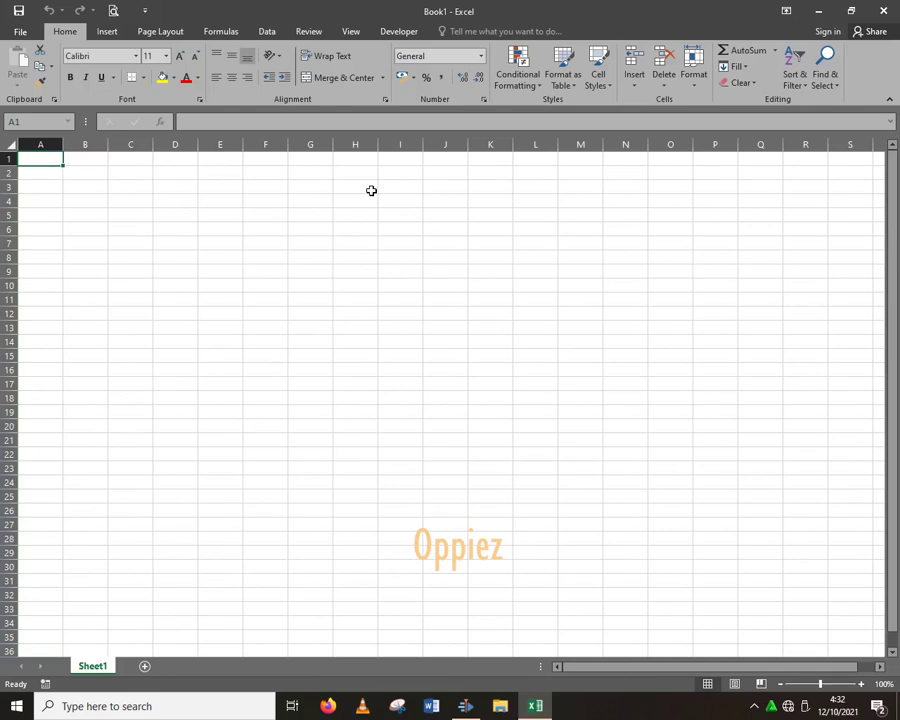
Step: Enter the title DATA PENJUALAN in cell A1
type("DATA PENJUALAN")
key("Return")
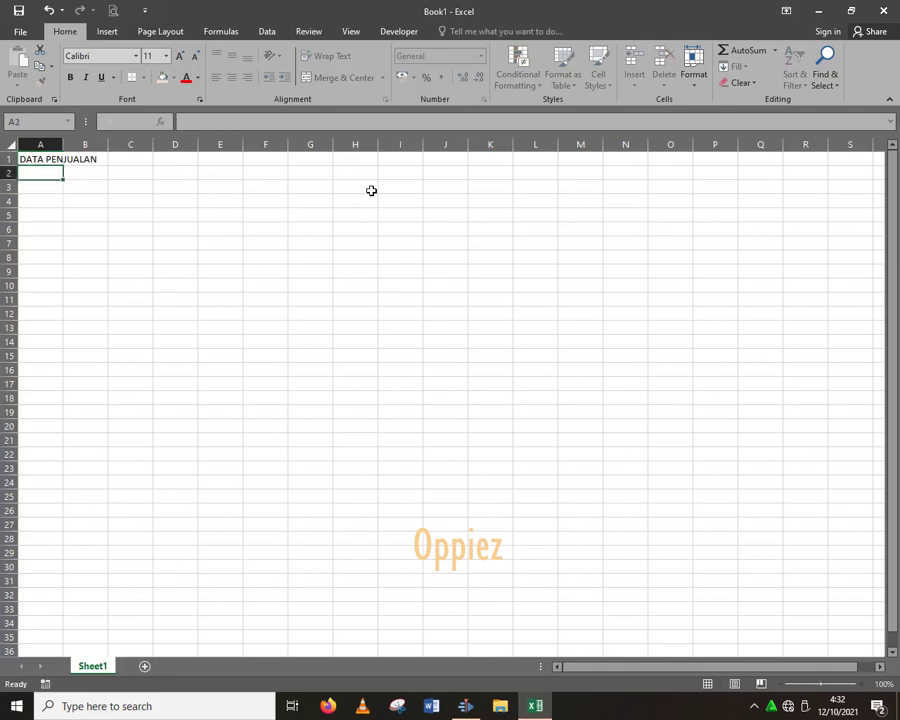
key("Return")
Step: Fill row 3 with headers Produk, Januari, Februari, Maret, April and Data Trend
type("Prdu")
key("BackSpace")
type("oduk")
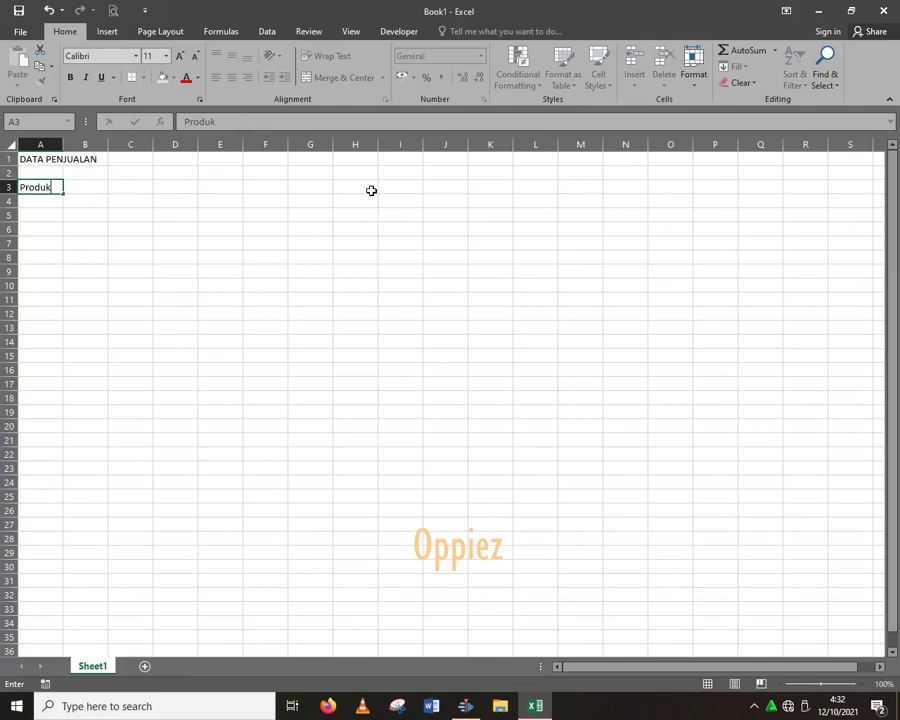
key("Tab")
type("Januari")
key("Tab")
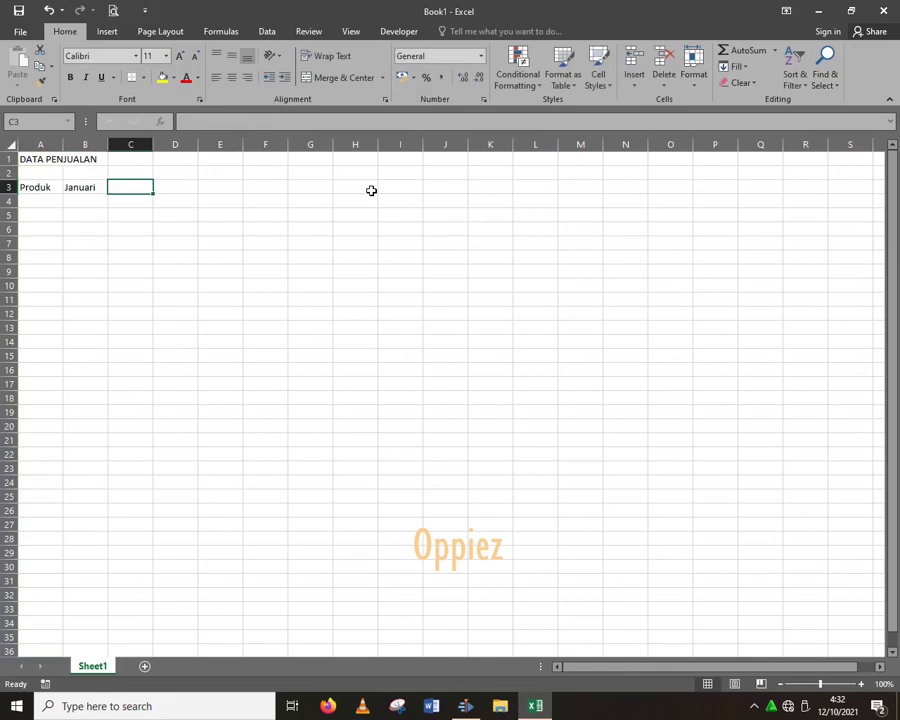
type("Februari")
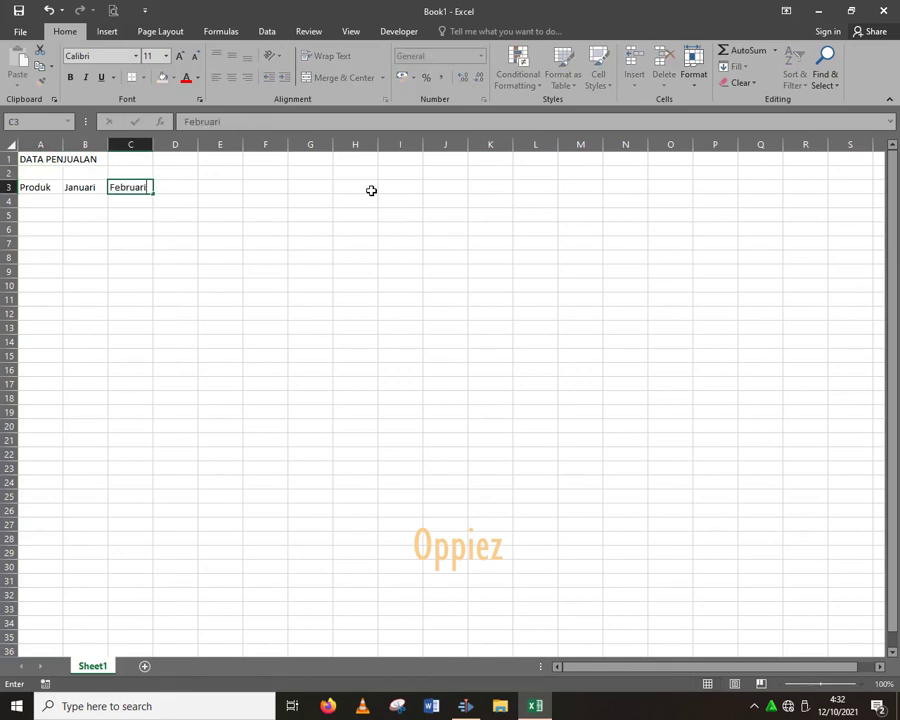
key("Tab")
type("Maret")
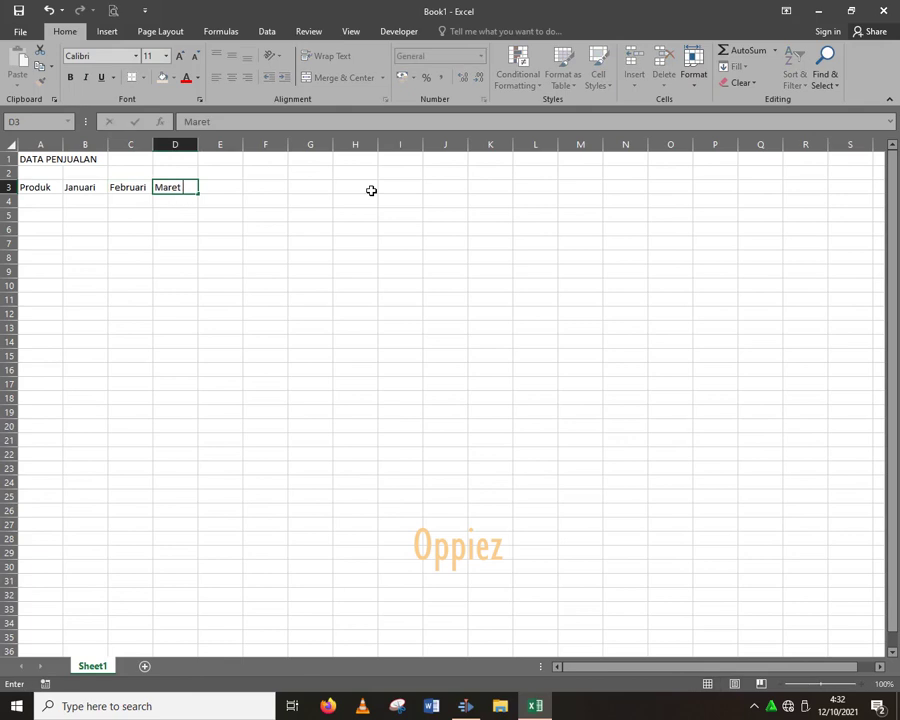
key("Tab")
type("April")
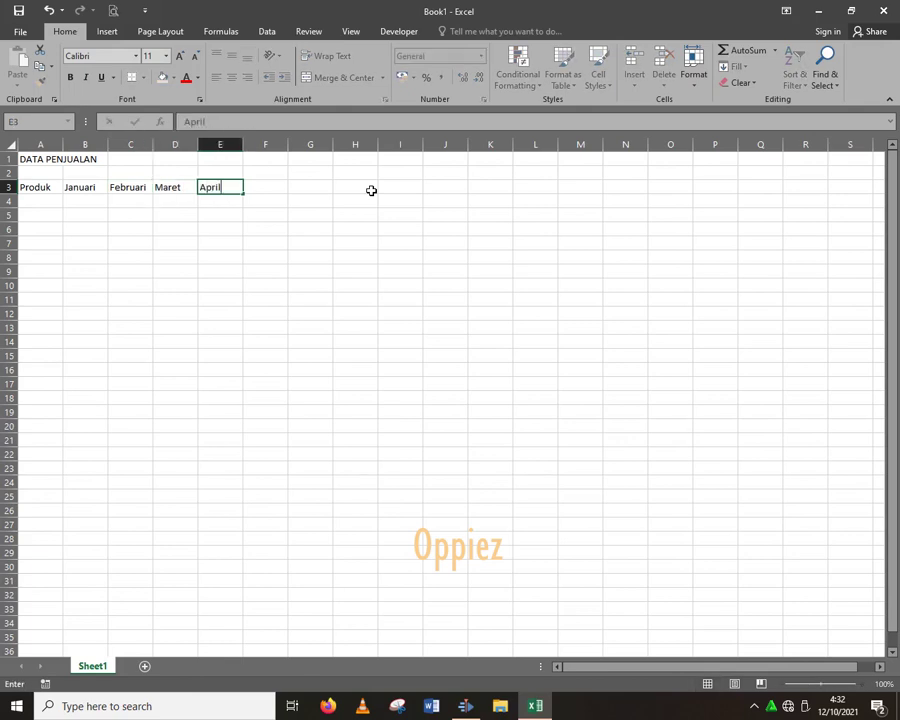
key("Tab")
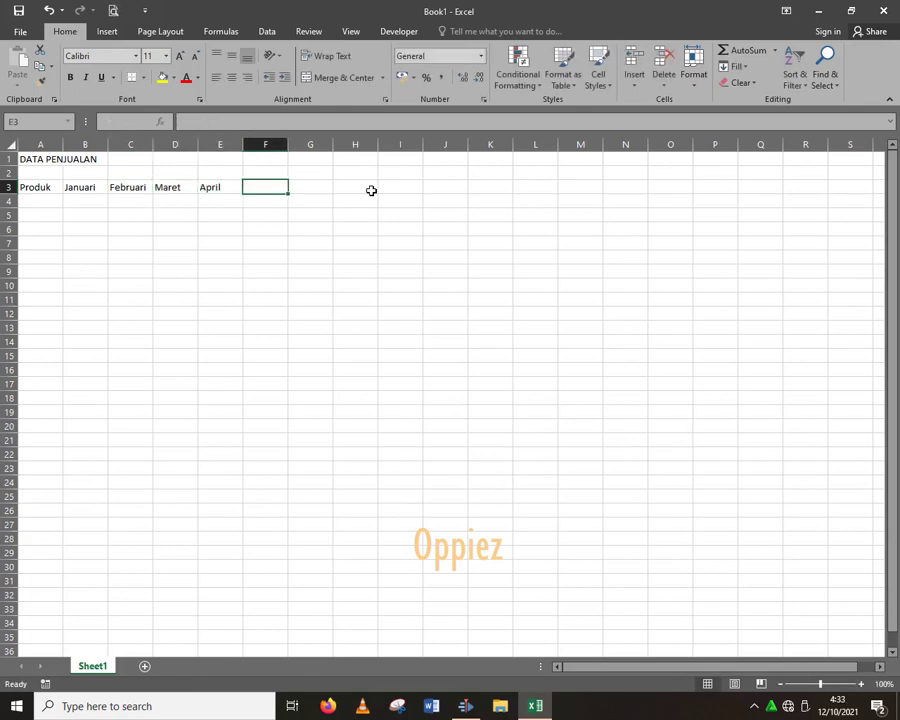
type("Data Trend")
key("Return")
Step: List Produk A, Produk B and Produk C in A4:A6 under the Produk header
key("Left")
key("Left")
key("Left")
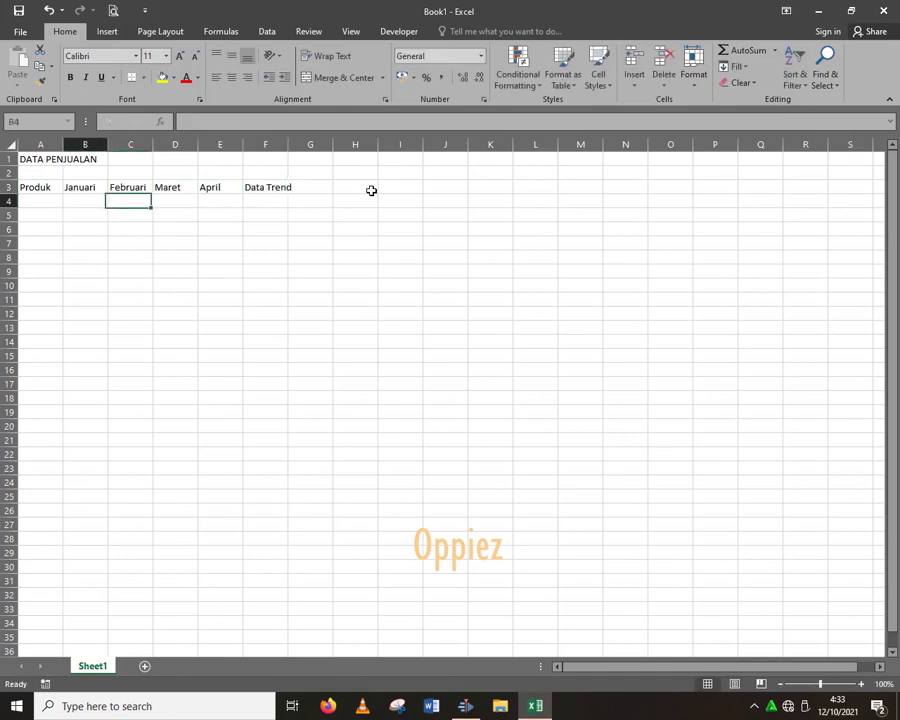
key("Left")
key("Left")
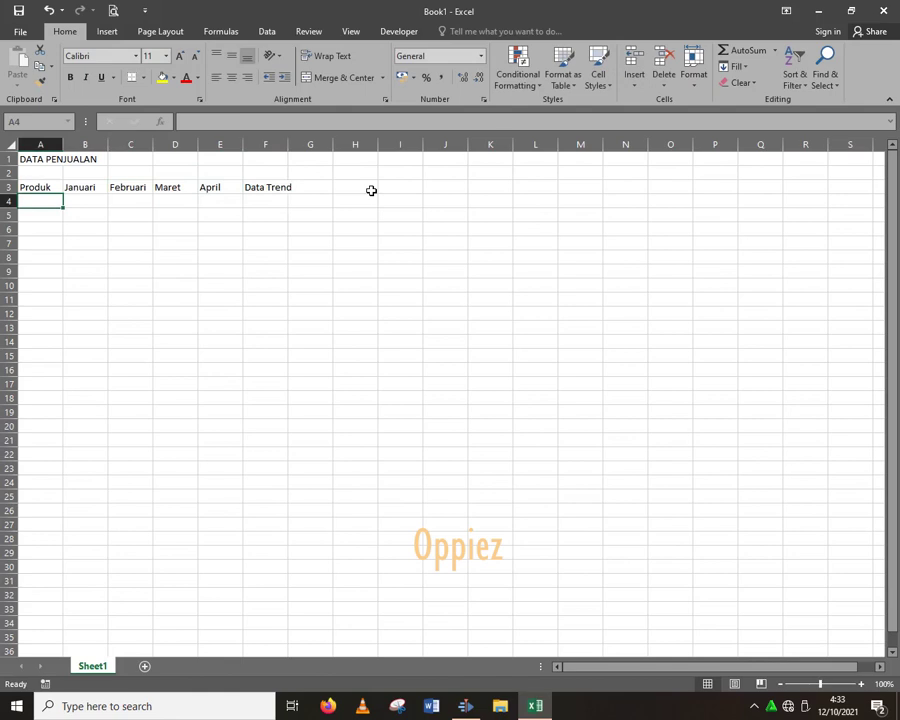
type("Produk A")
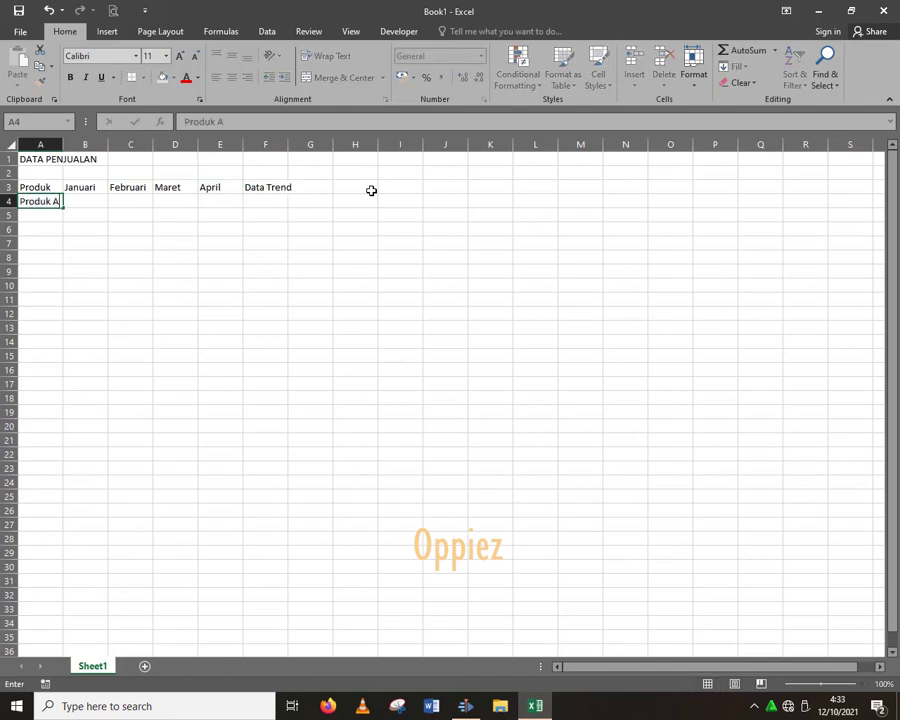
key("Return")
type("Produk")
key("Return")
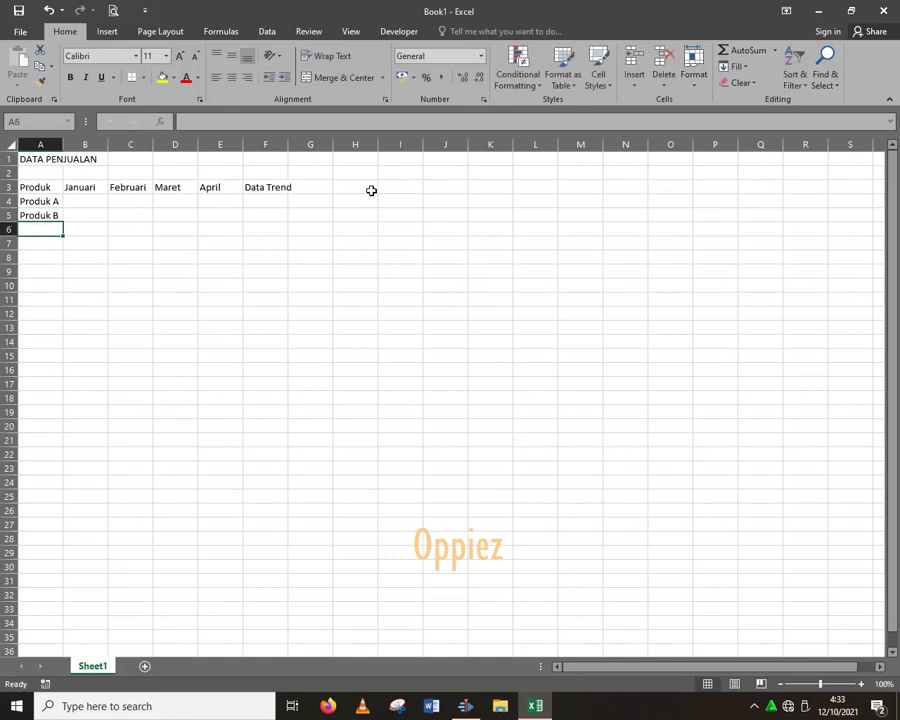
type("Produk C")
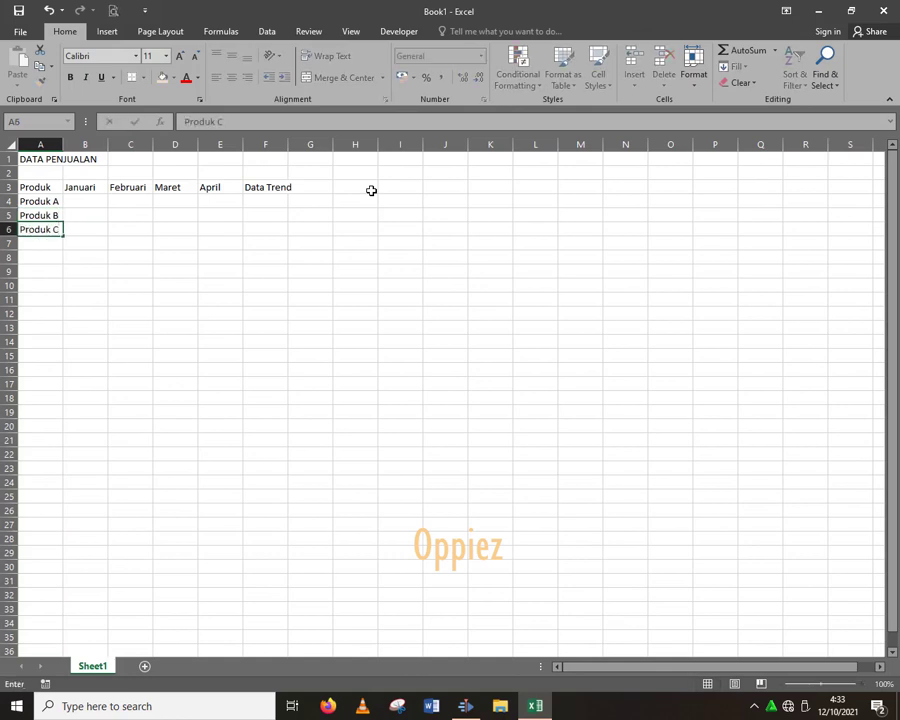
key("Return")
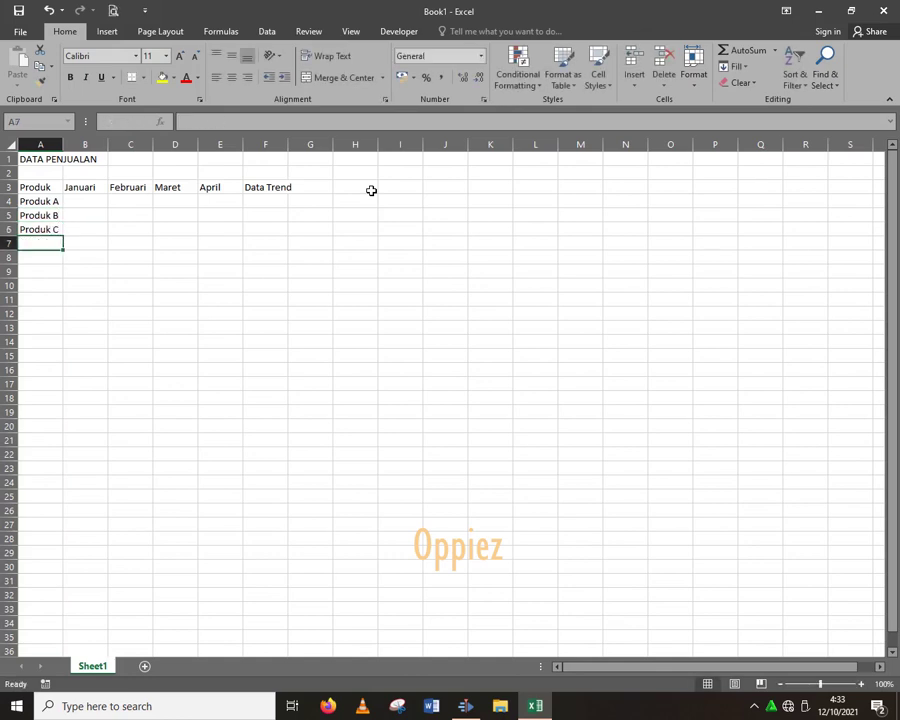
key("Up")
key("Right")
key("Up")
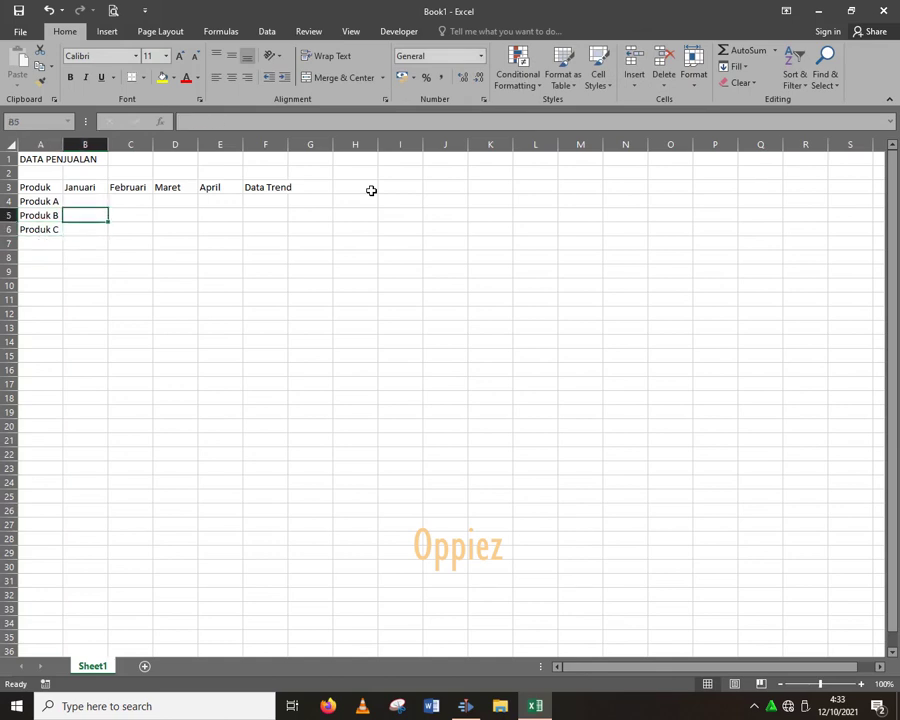
key("Up")
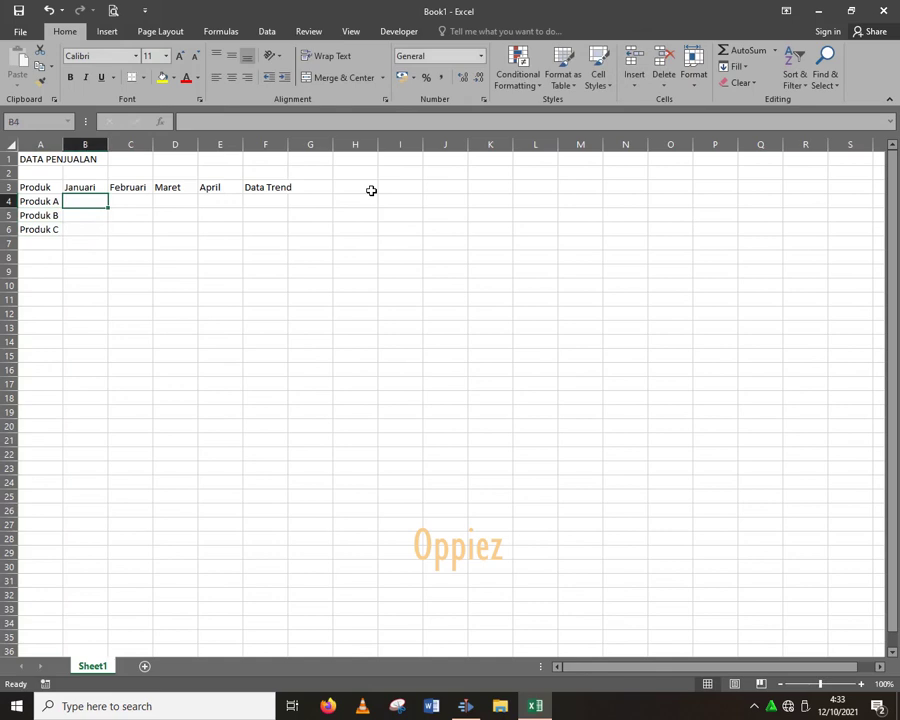
Step: Enter the Januari sales 20, 40 and 60 in B4:B6
type("20")
key("Return")
type("2")
key("BackSpace")
type("40")
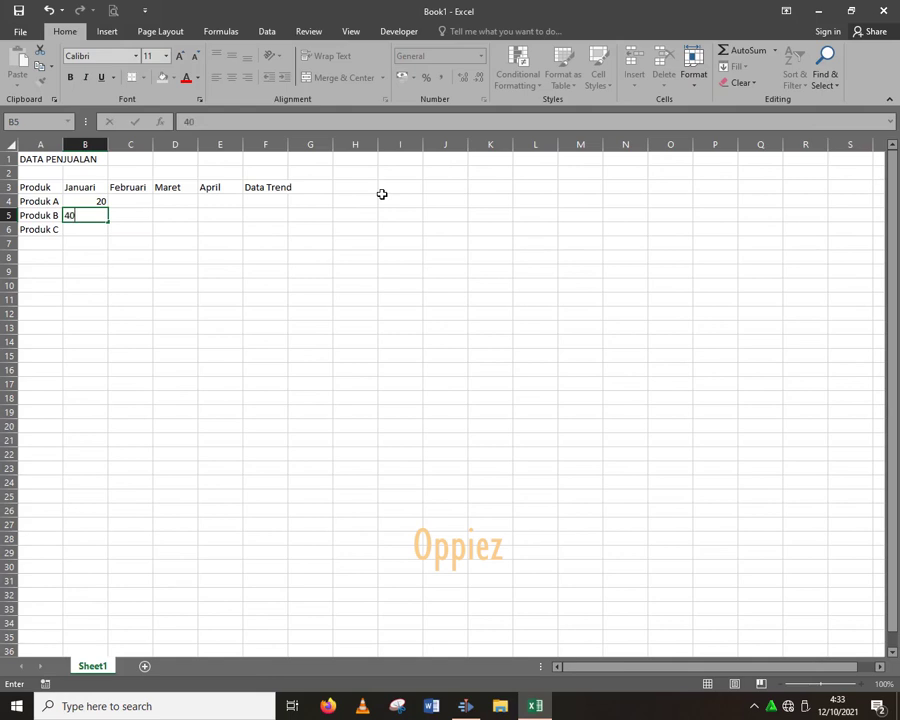
key("Return")
type("60")
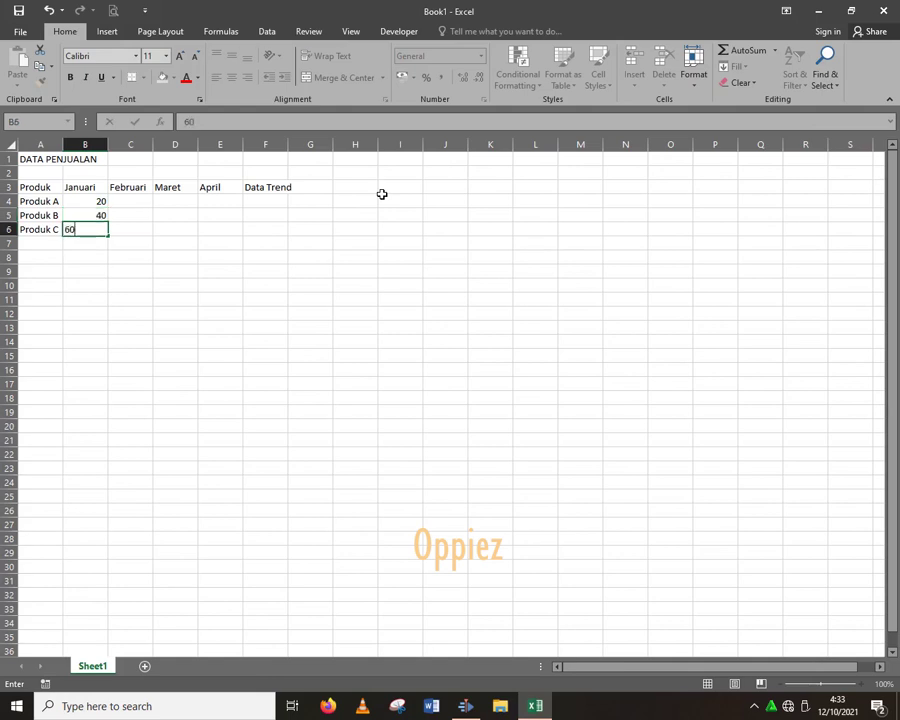
key("Return")
key("Up")
key("Up")
key("Right")
key("Up")
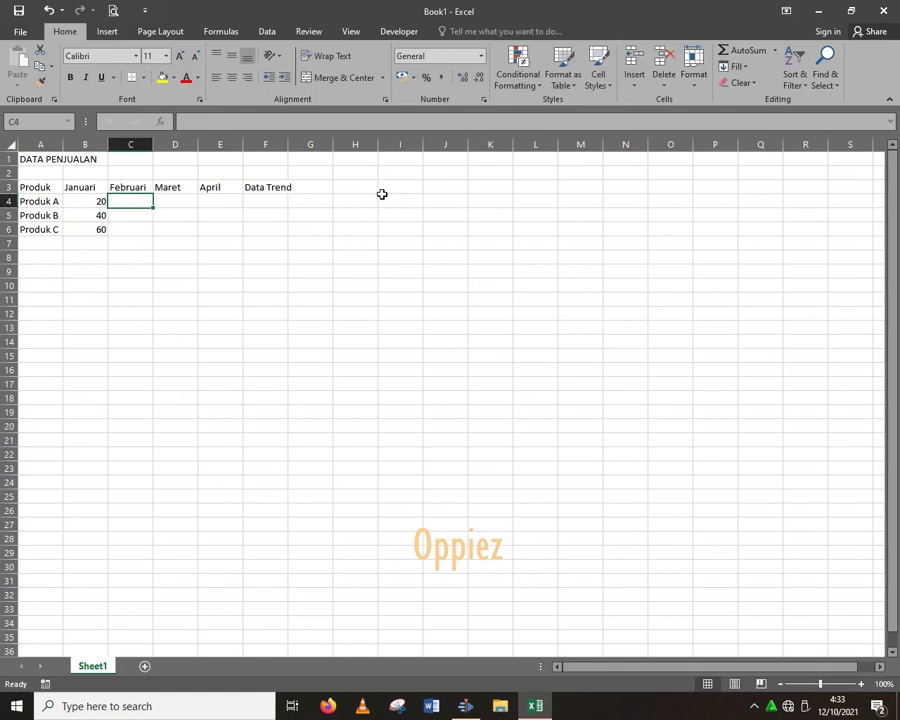
Step: Enter the Februari sales 20, 30 and 10 in C4:C6
type("20")
key("Return")
type("30")
key("Return")
type("10")
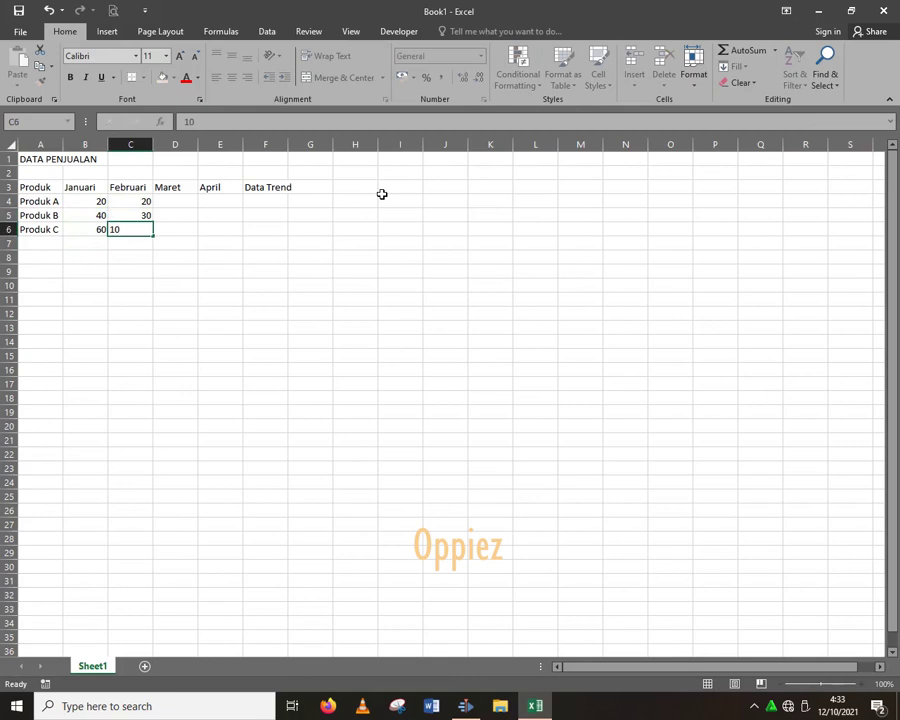
key("Right")
key("Up")
key("Up")
key("Up")
key("Down")
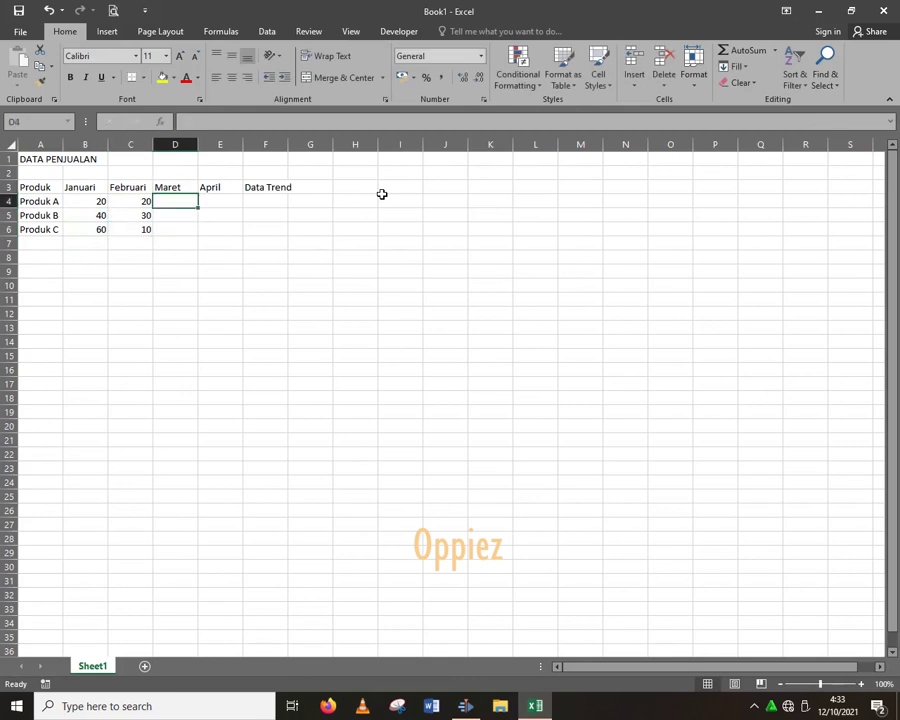
Step: Enter the Maret sales 30, 50 and 10 in D4:D6
type("30")
key("Return")
type("50")
key("Return")
type("10")
key("Right")
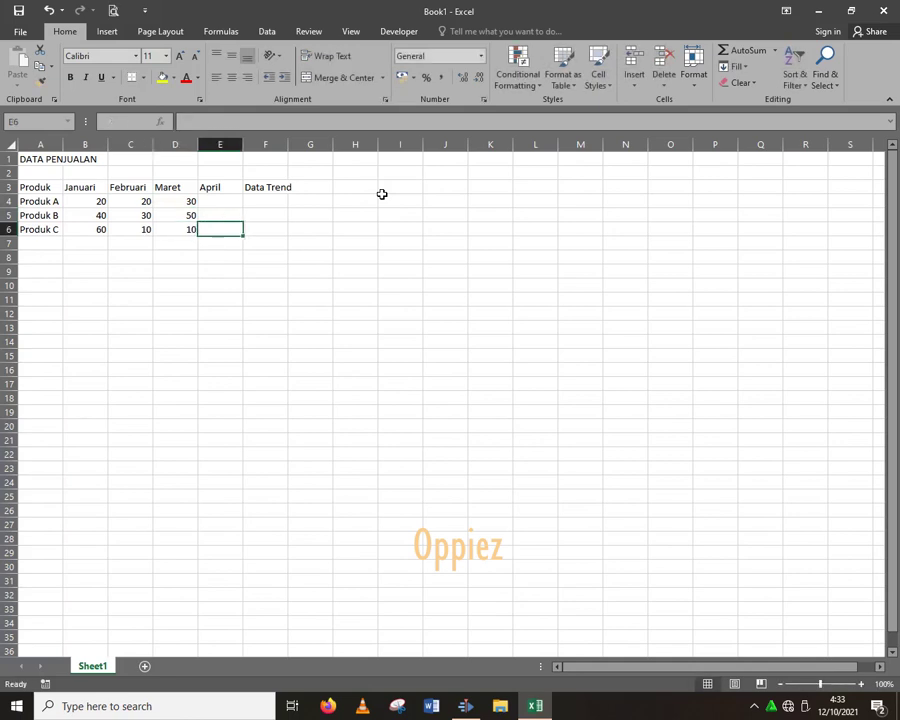
key("Up")
key("Up")
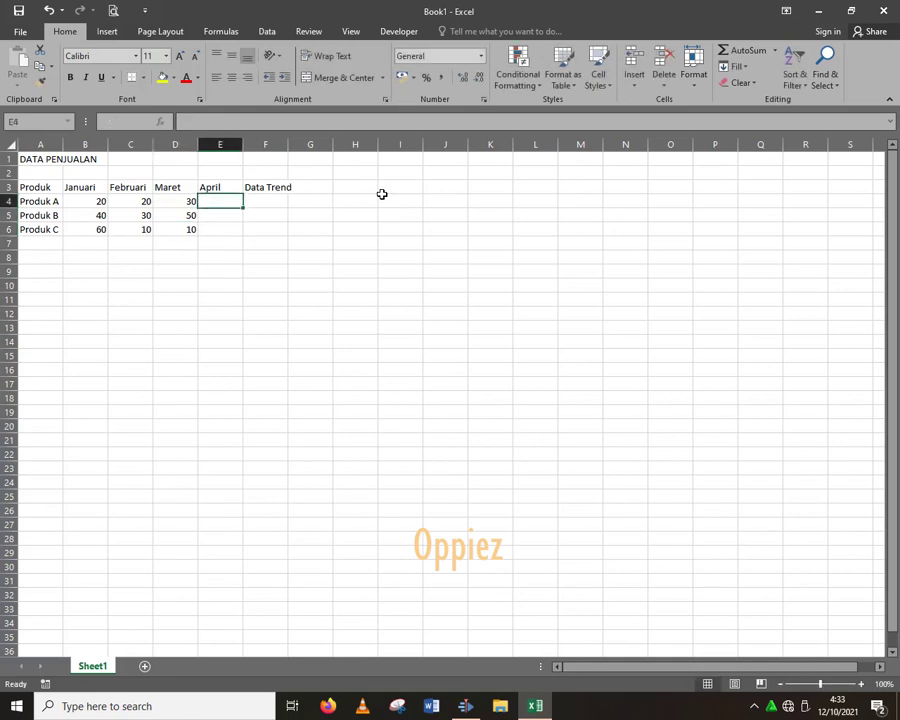
Step: Enter the April sales 10, 35 and 80 in E4:E6
type("10")
key("Return")
type("35")
key("Return")
type("80")
key("ctrl+Return")
key("Return")
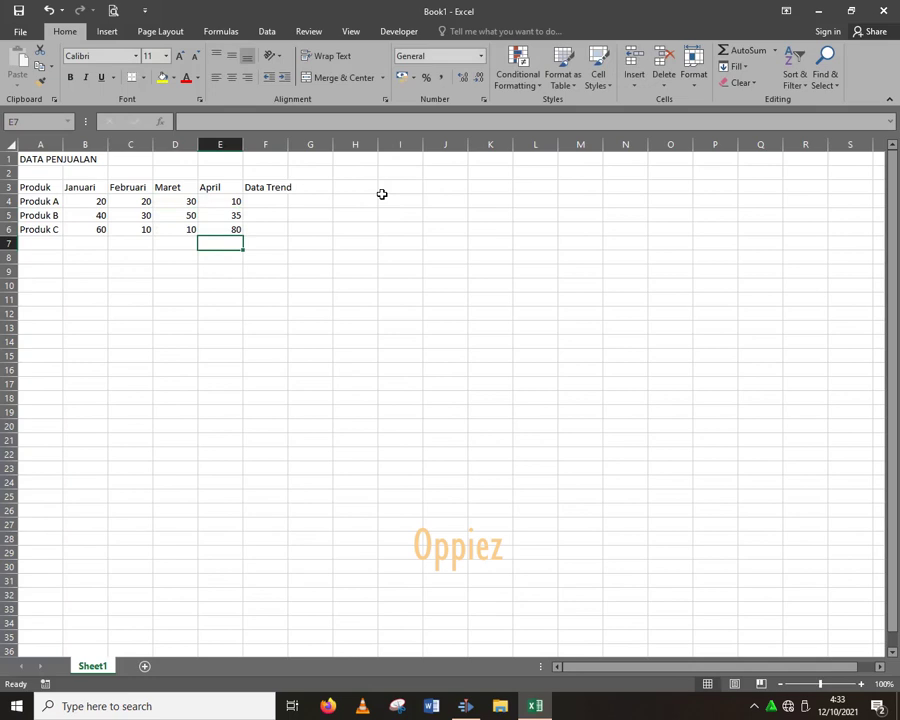
key("Return")
Step: With B8 active, choose Line sparklines on the Insert tab to open Create Sparklines
key("Left")
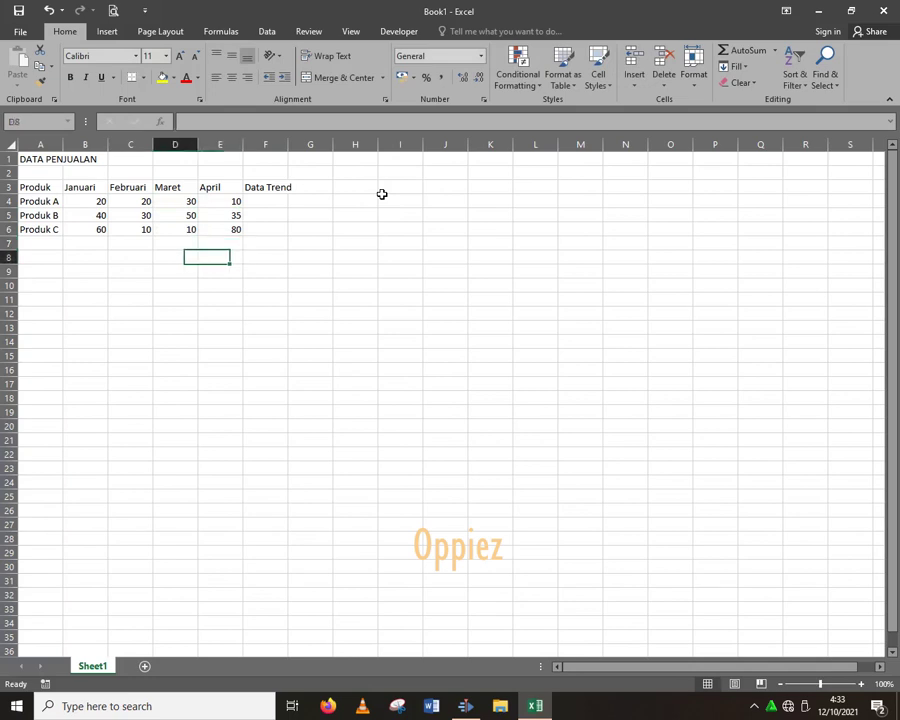
key("Left")
key("Left")
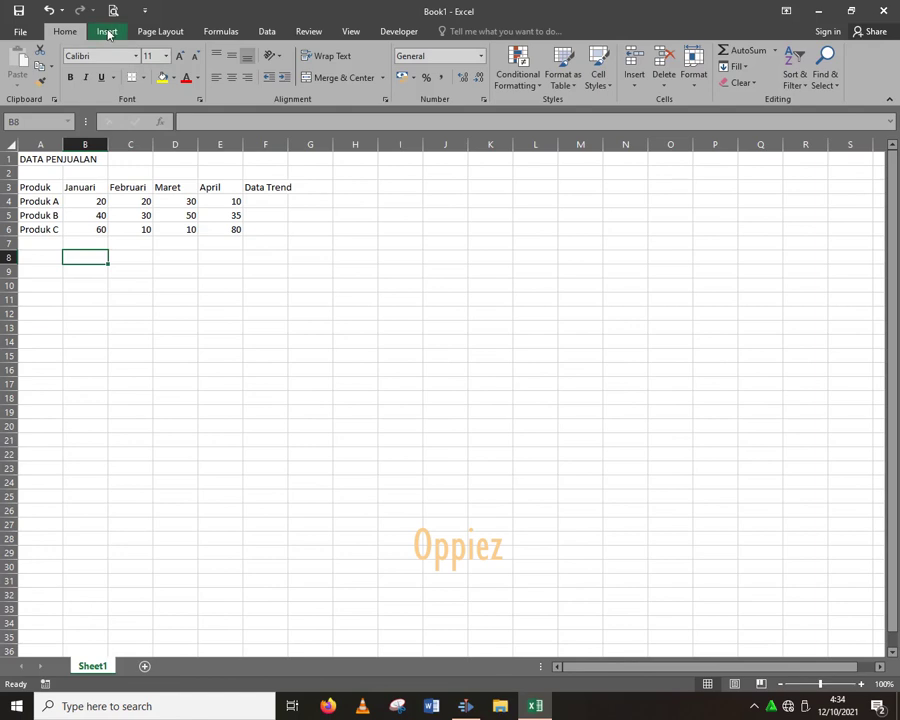
left_click(108, 33)
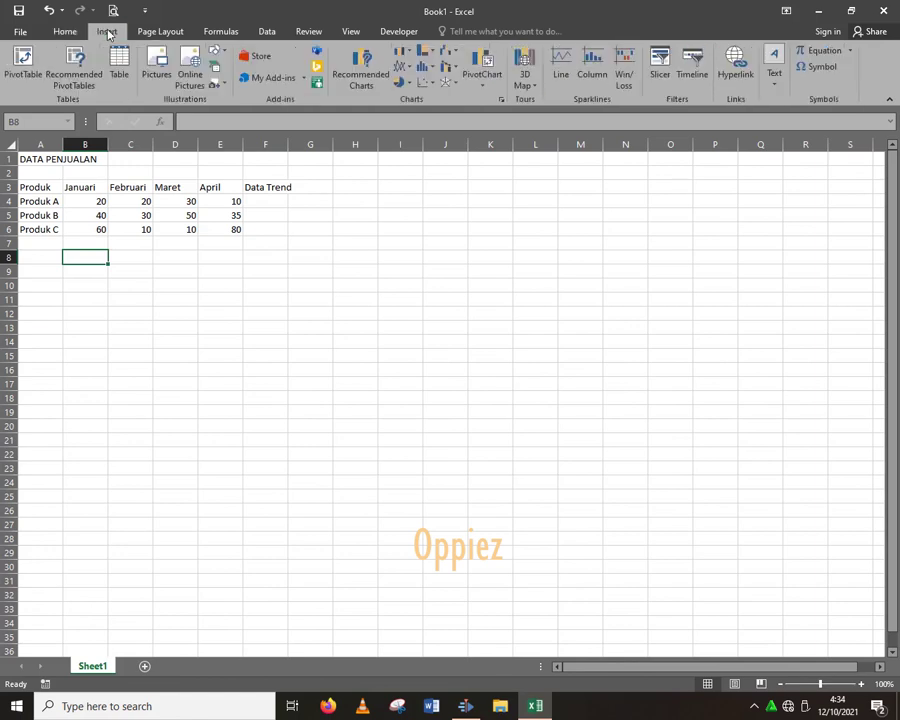
left_click(560, 65)
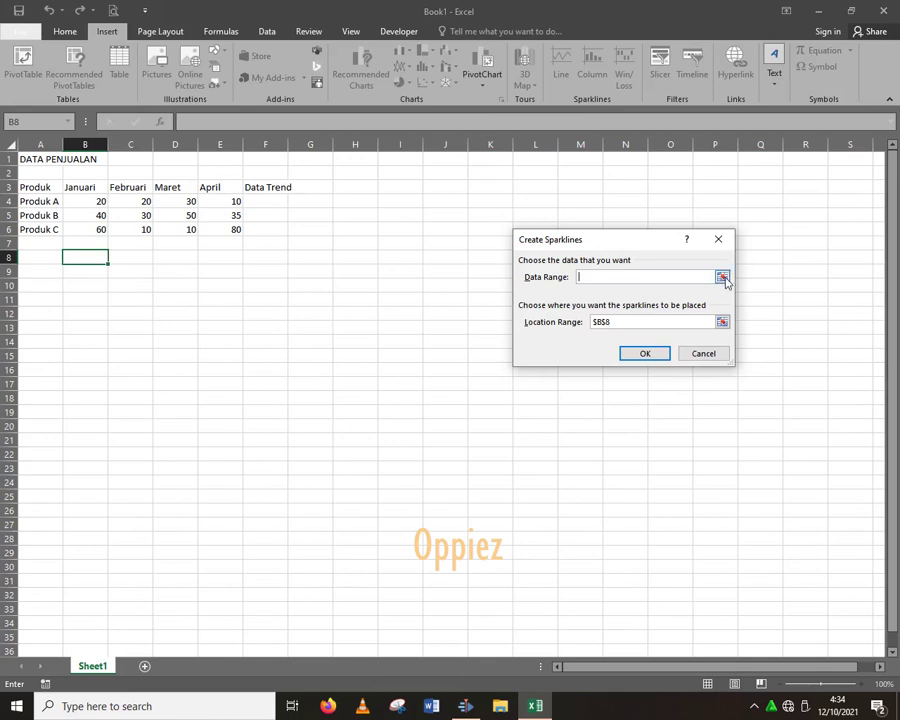
Step: Set the sparkline Data Range to the sales figures B4:E6
left_click(722, 278)
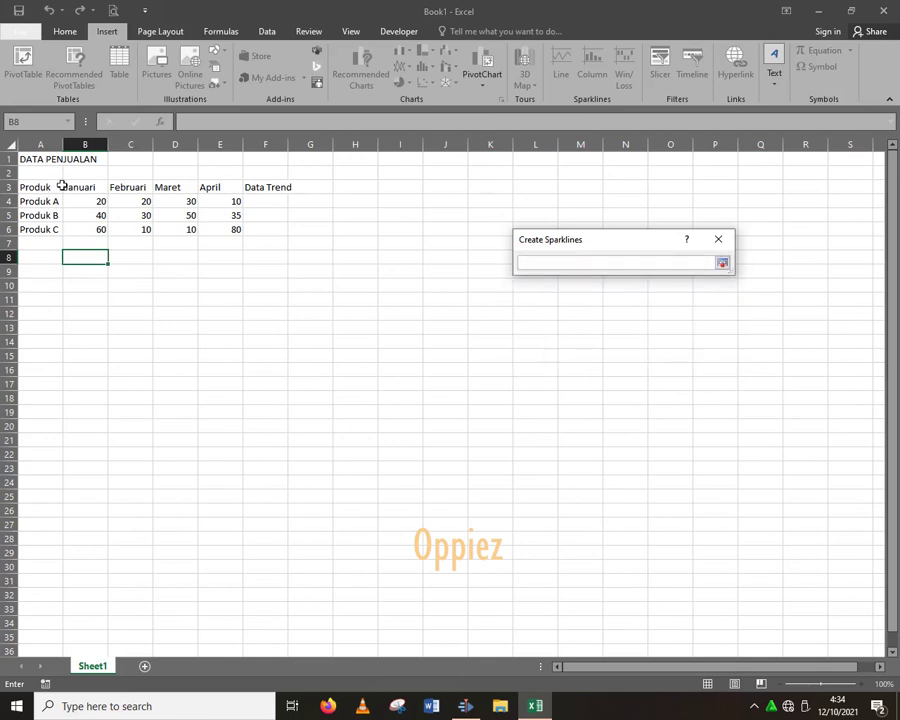
left_click_drag(68, 186, 287, 229)
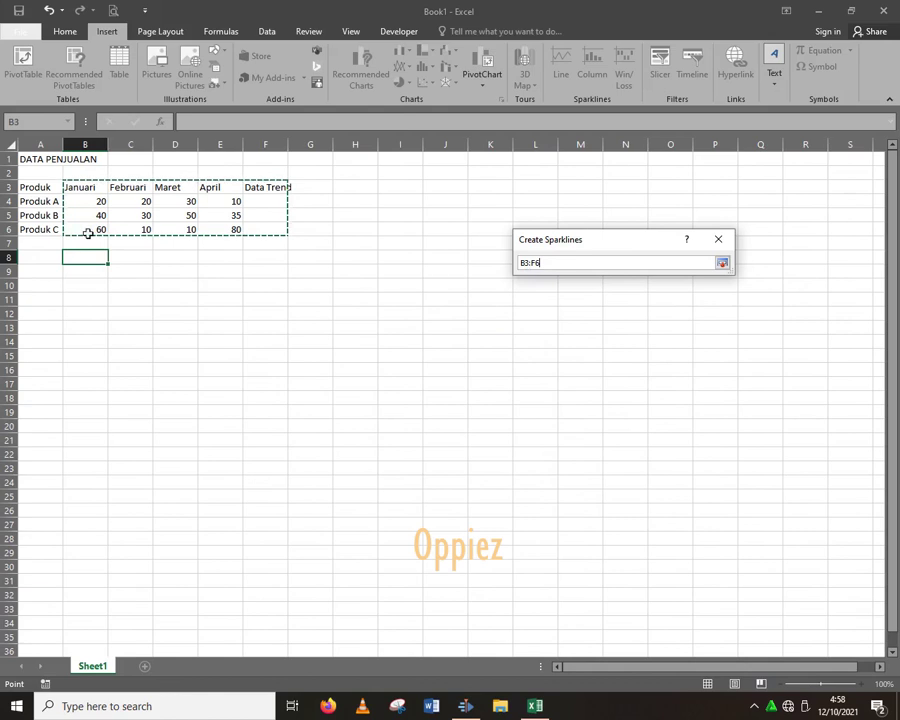
left_click_drag(94, 200, 222, 227)
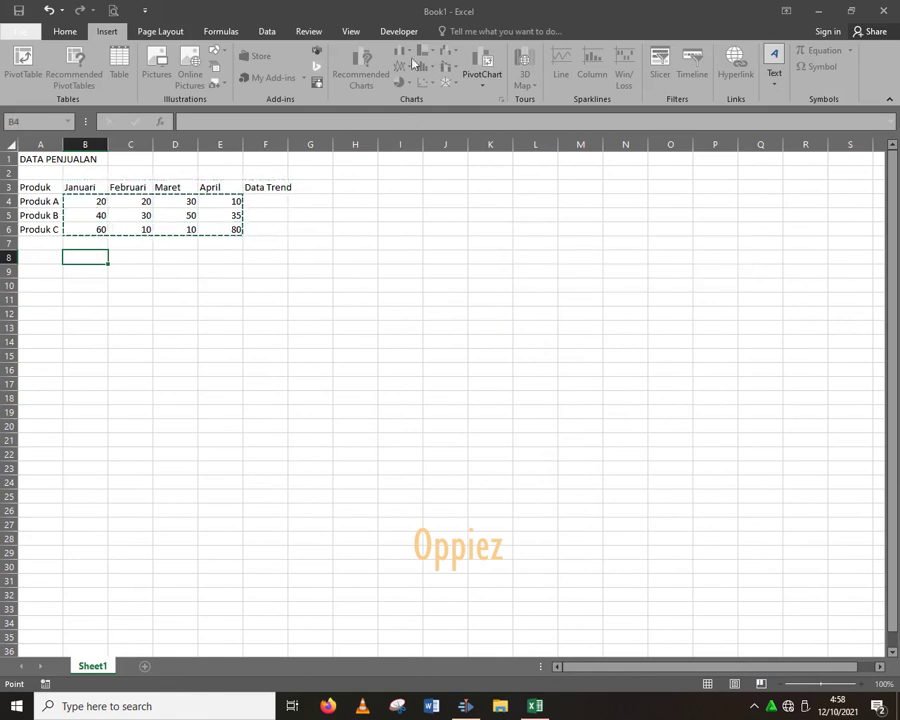
left_click(380, 287)
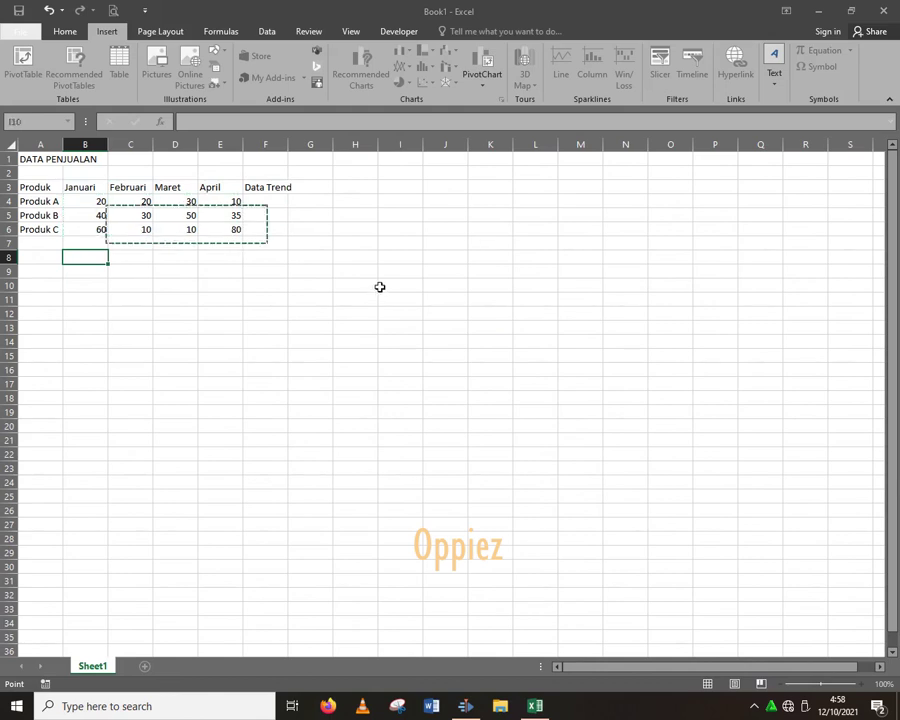
left_click(410, 200)
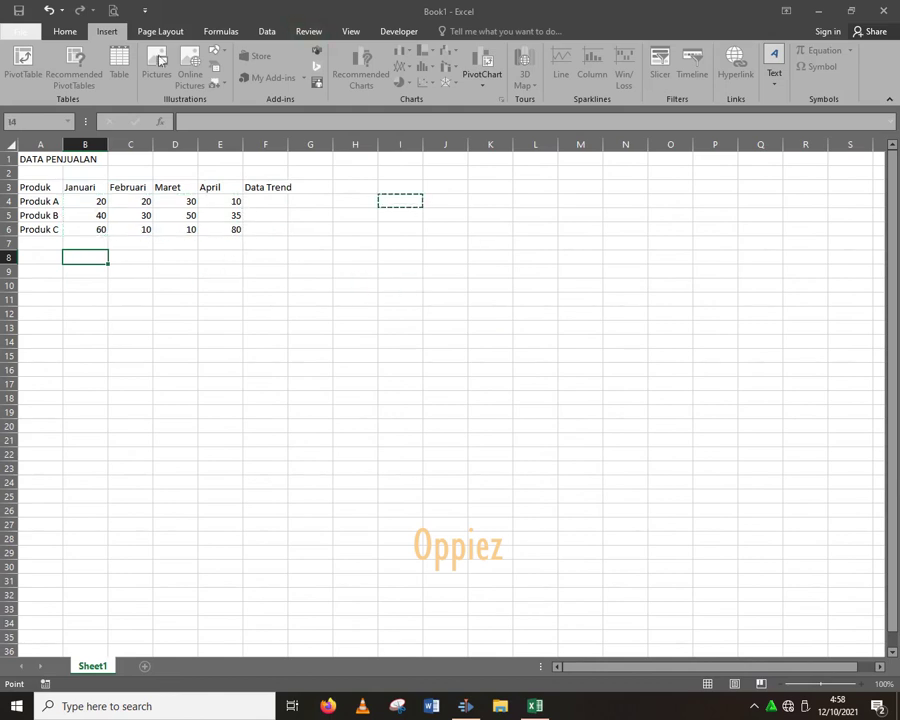
key("BackSpace")
left_click(521, 316)
left_click(478, 188)
left_click(66, 32)
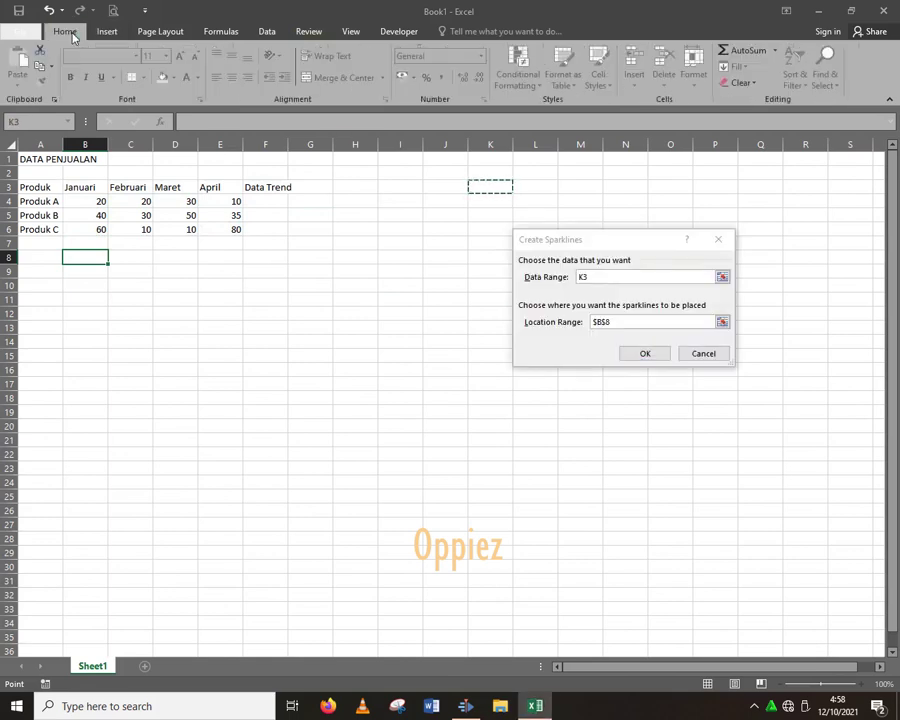
left_click(628, 277)
left_click(722, 277)
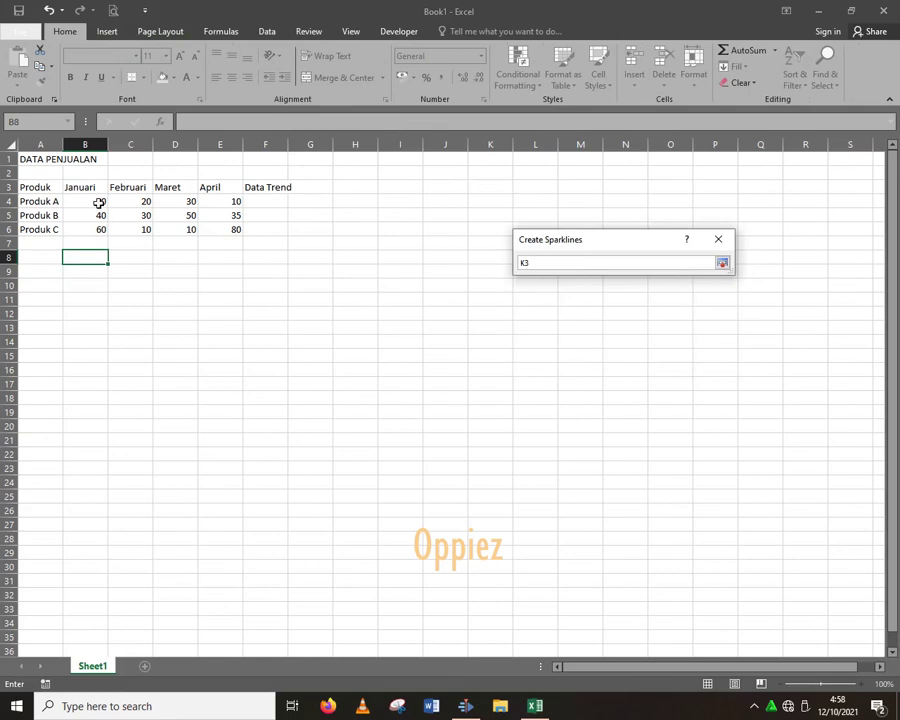
left_click_drag(99, 203, 236, 229)
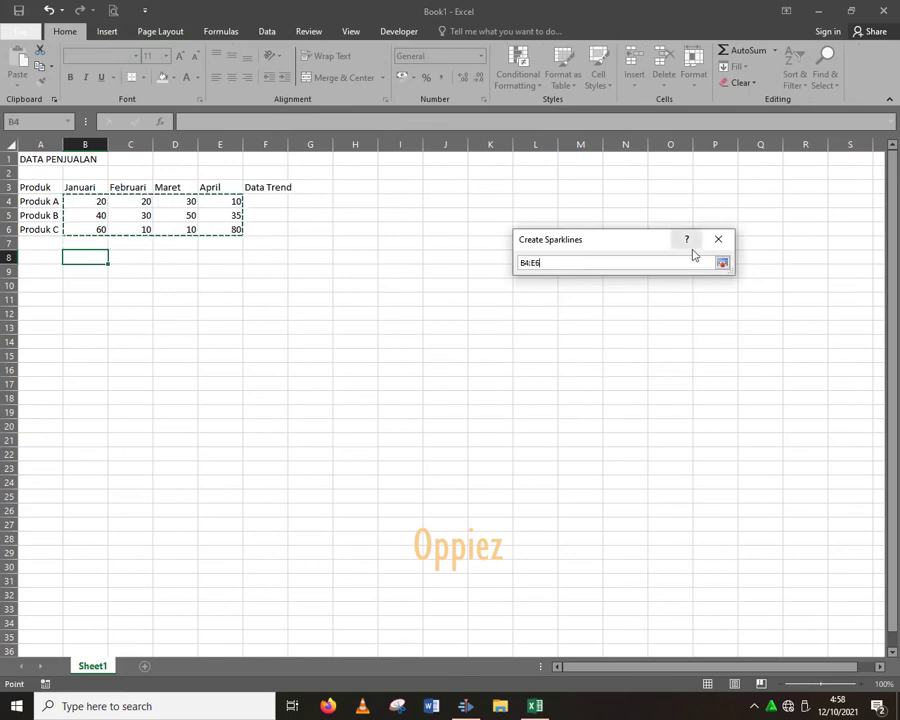
left_click(722, 262)
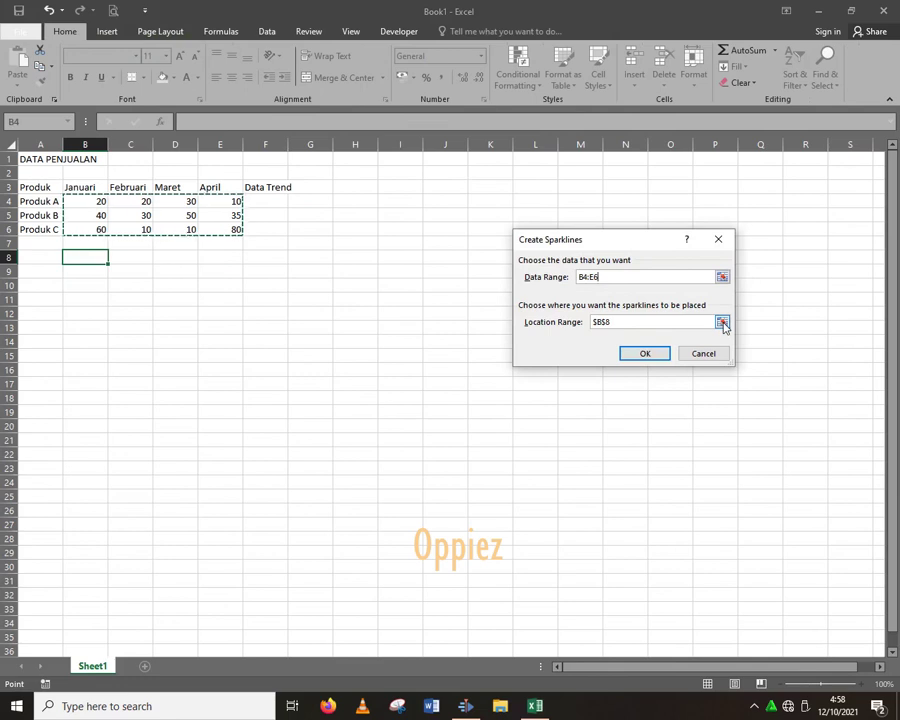
Step: Set the Location Range to the Data Trend cells $F$4:$F$6
left_click(722, 323)
mouse_move(264, 204)
left_mouse_down()
mouse_move(265, 237)
mouse_move(268, 228)
left_mouse_up()
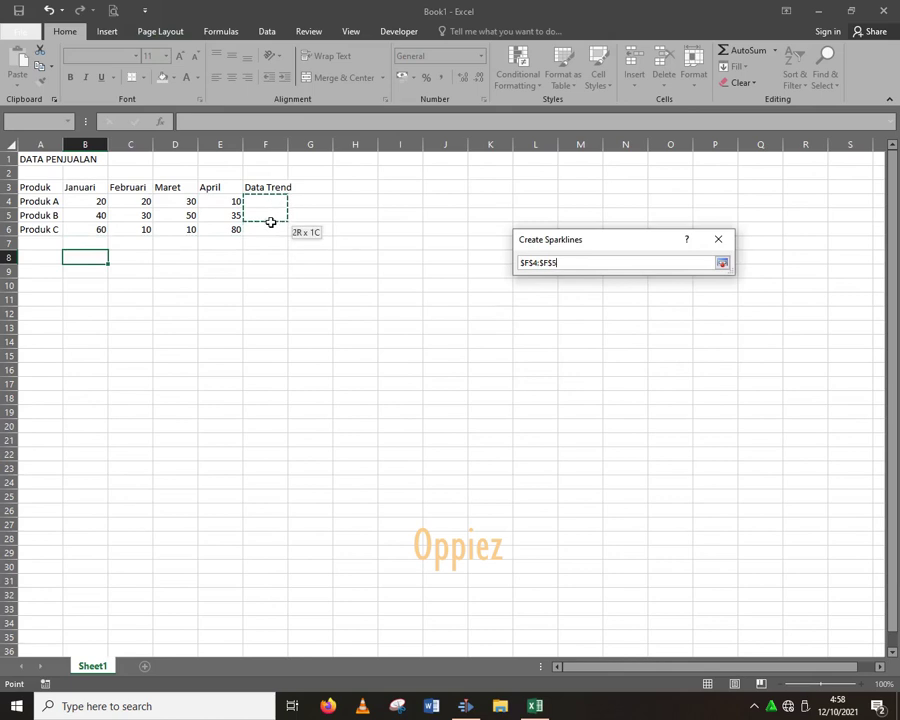
left_click(722, 263)
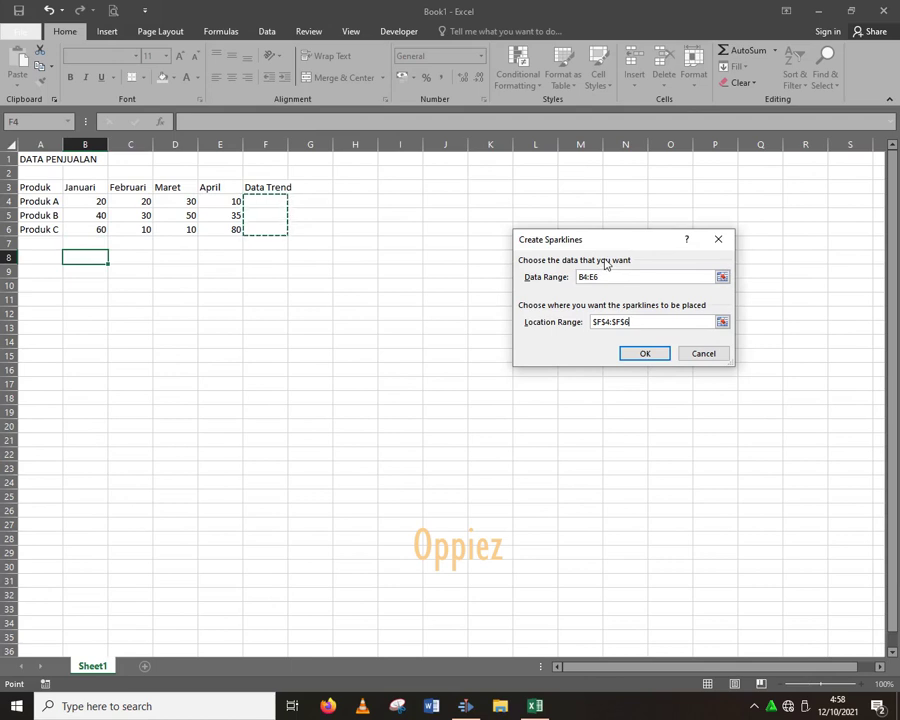
Step: Create the sparklines, zoom in to about 205%, and select the F4:F6 sparkline group
left_click(645, 352)
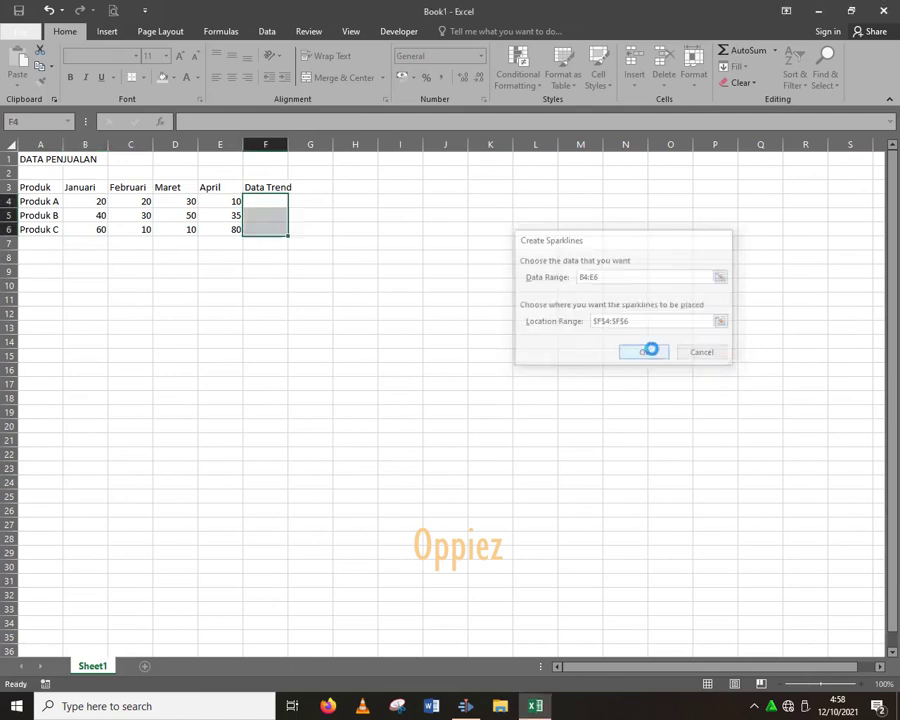
left_click(364, 226)
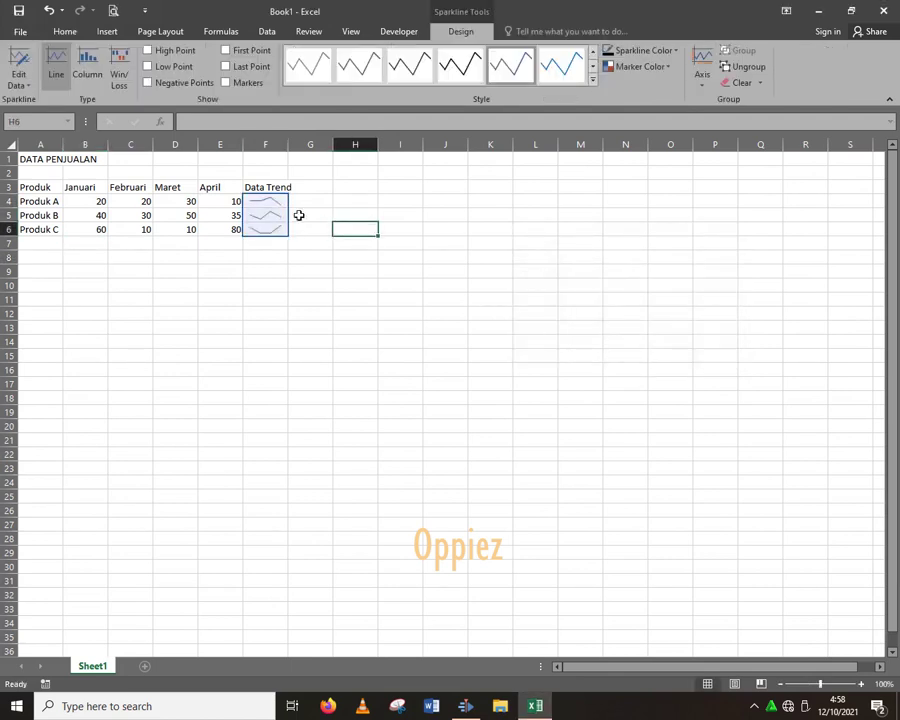
scroll(182, 258, "up", 1, "ctrl")
scroll(182, 258, "up", 2, "ctrl")
scroll(182, 258, "up", 2, "ctrl")
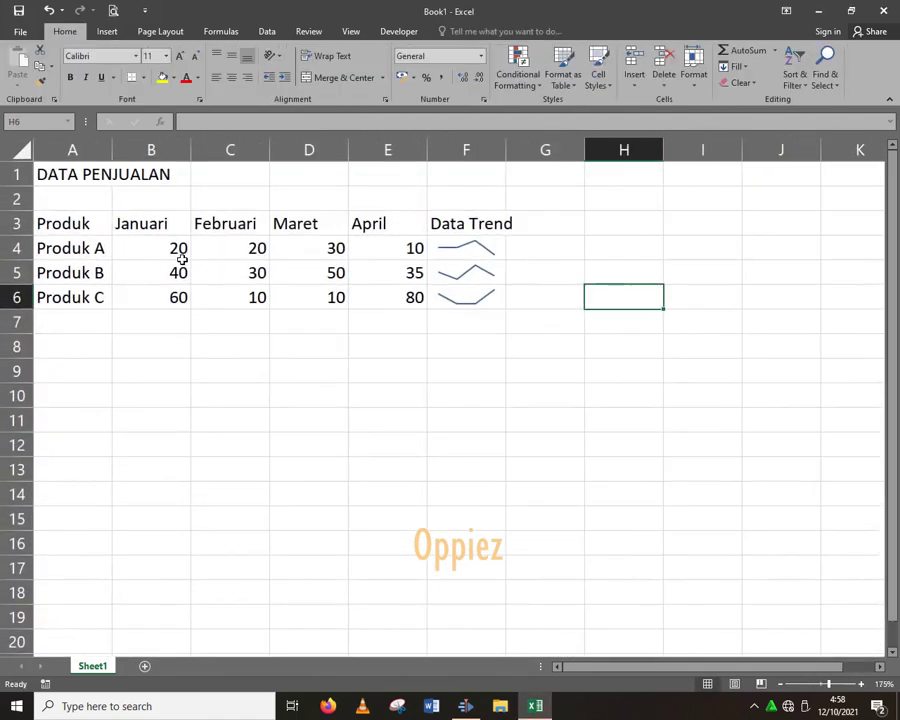
scroll(182, 258, "up", 2, "ctrl")
left_click(536, 293)
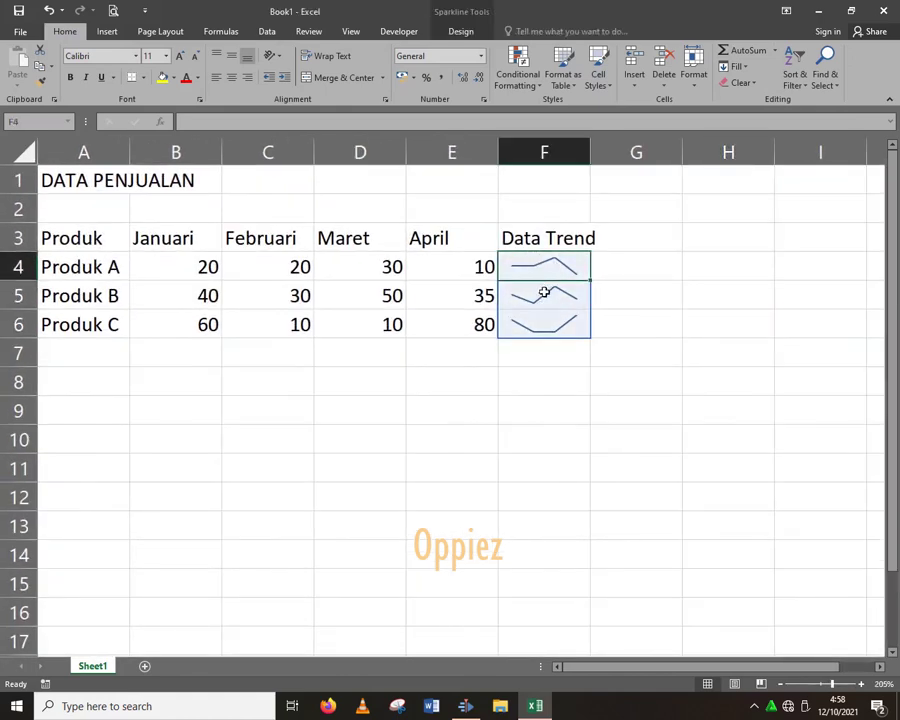
left_click(550, 320)
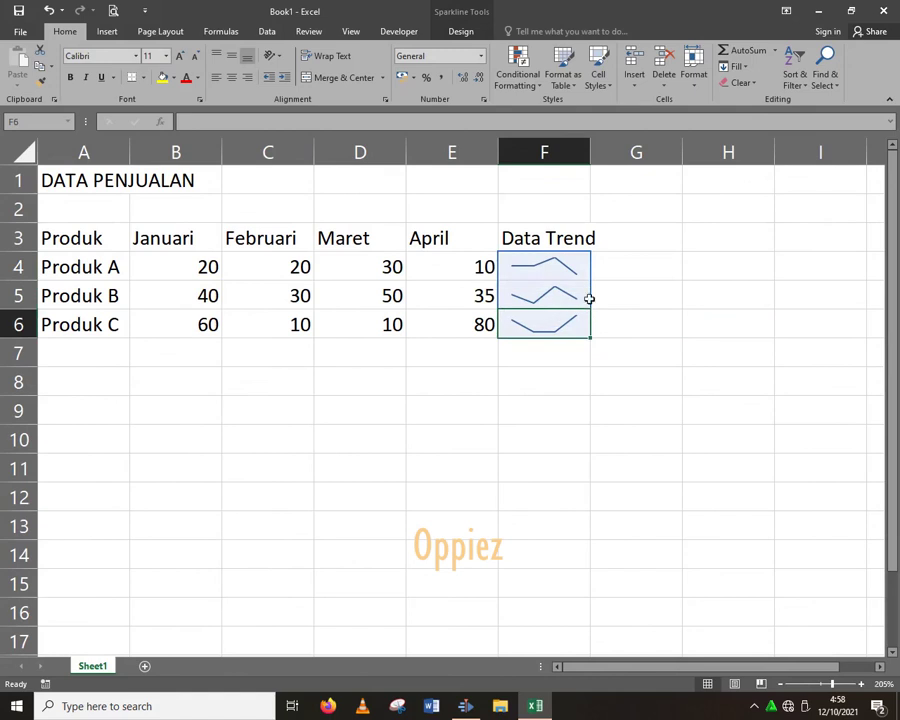
Step: Apply the orange style from the Sparkline Style gallery
left_click(462, 32)
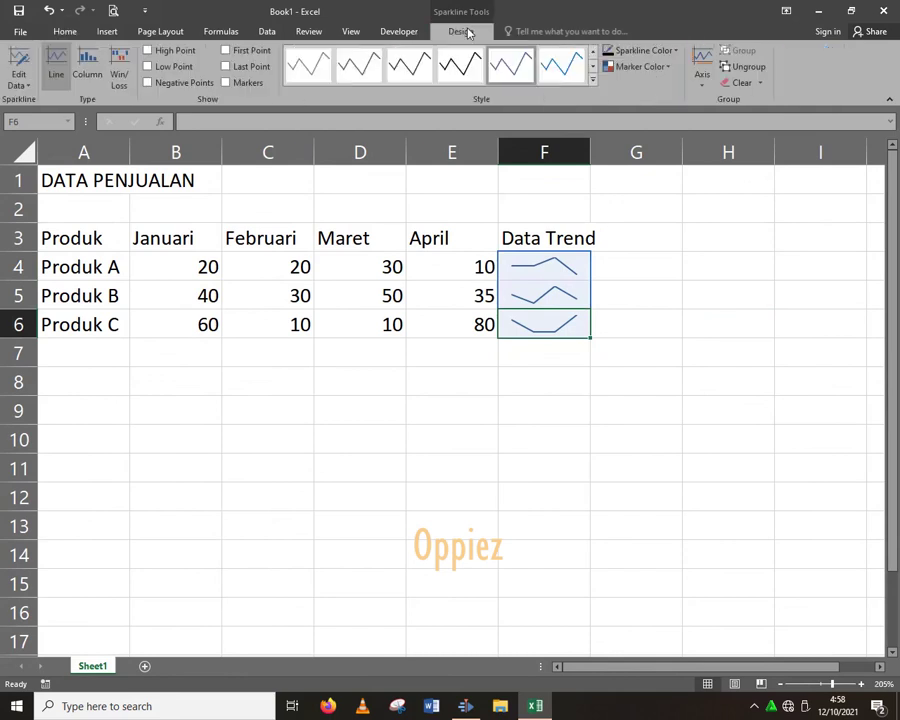
left_click(591, 82)
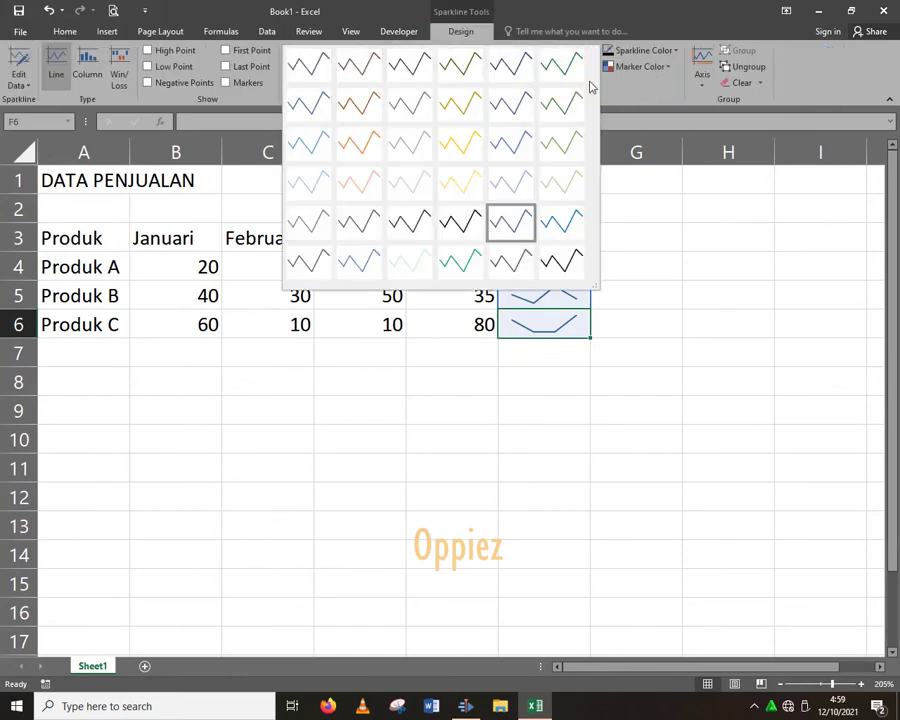
left_click(370, 115)
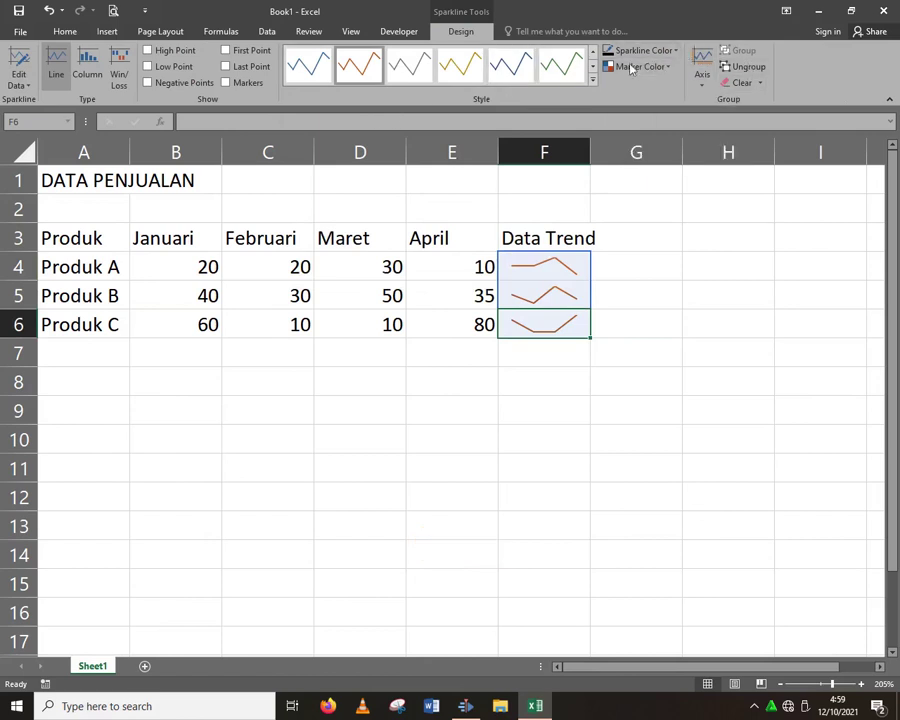
Step: Try the Column, Win/Loss and Line sparkline types, ending on Column
left_click(97, 66)
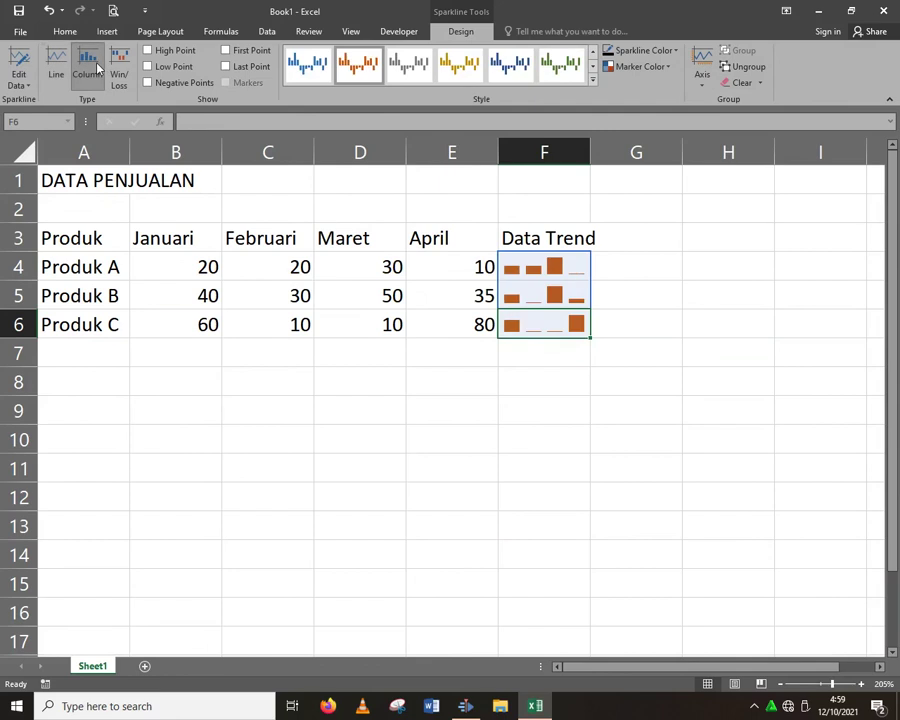
left_click(117, 80)
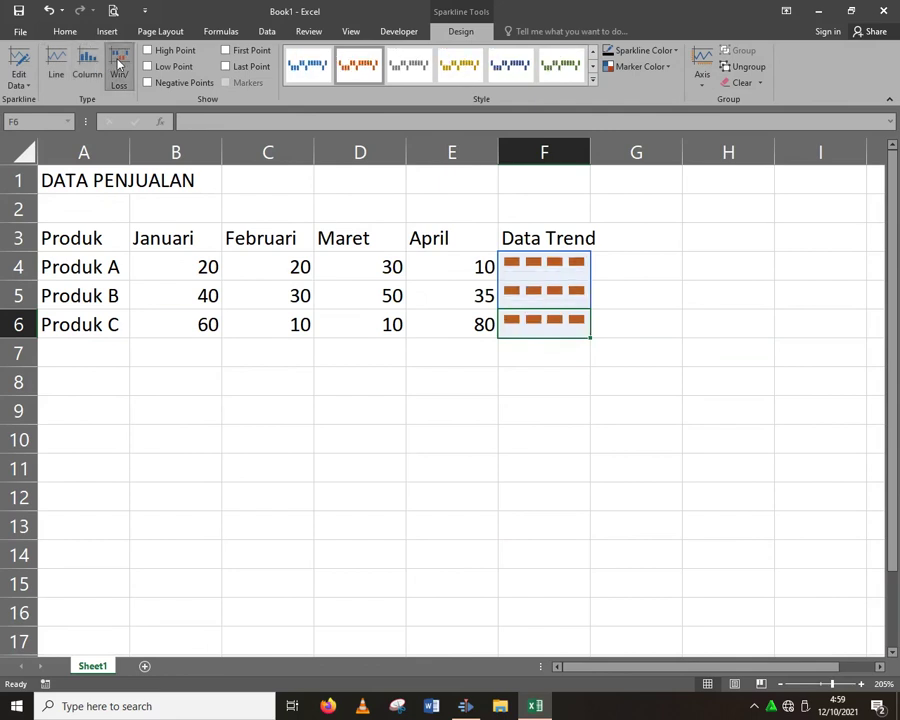
left_click(88, 66)
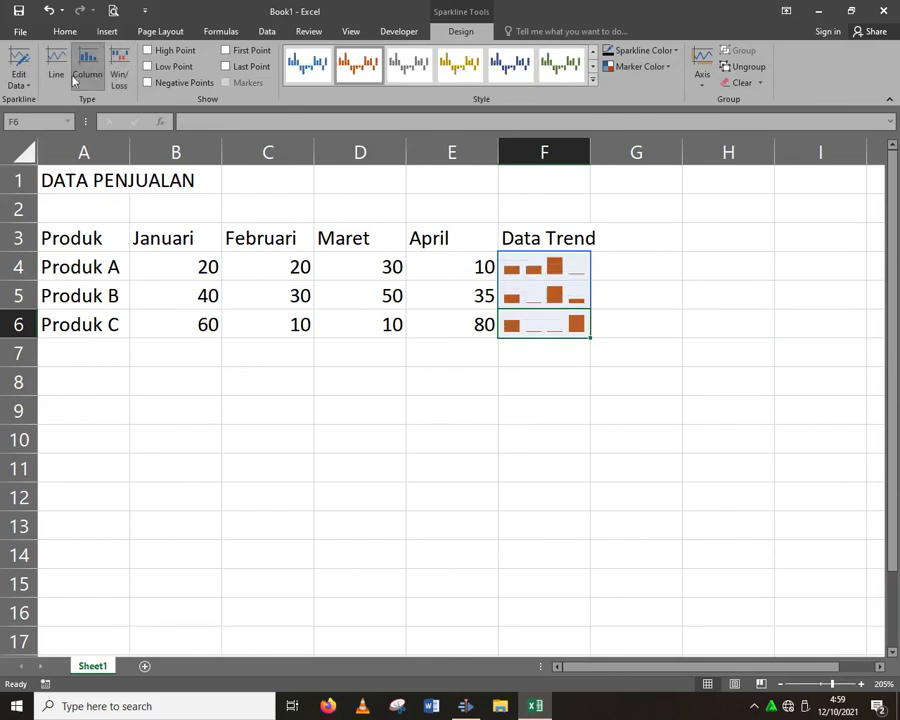
left_click(64, 80)
left_click(19, 80)
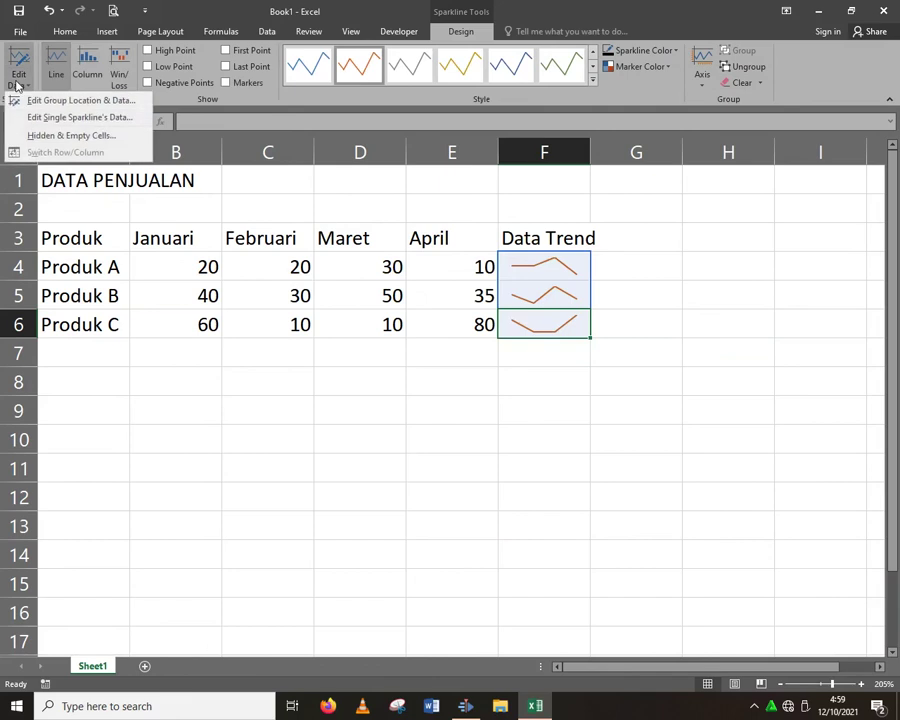
left_click(65, 73)
left_click(101, 74)
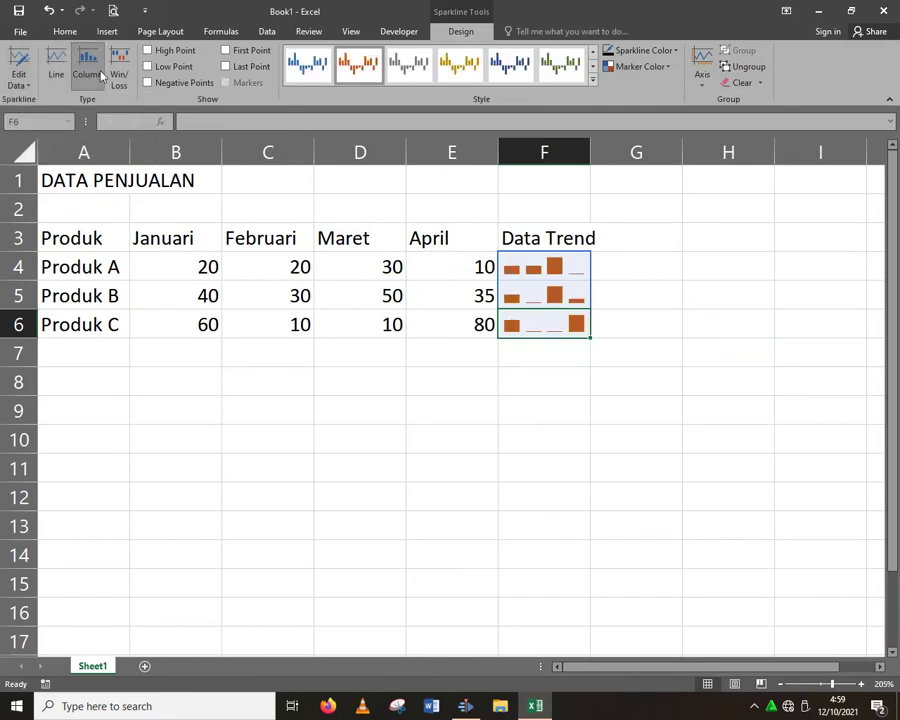